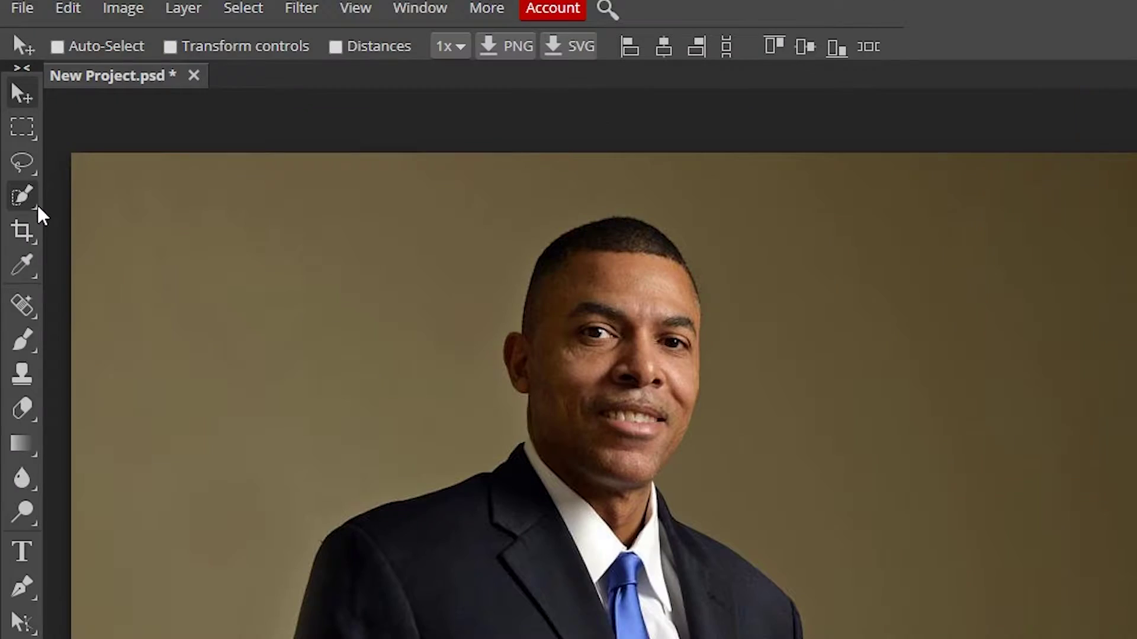
# Step: Enlarge the Quick Selection brush and paint a selection over the man's suit and shoulders
pyautogui.click(10, 155)
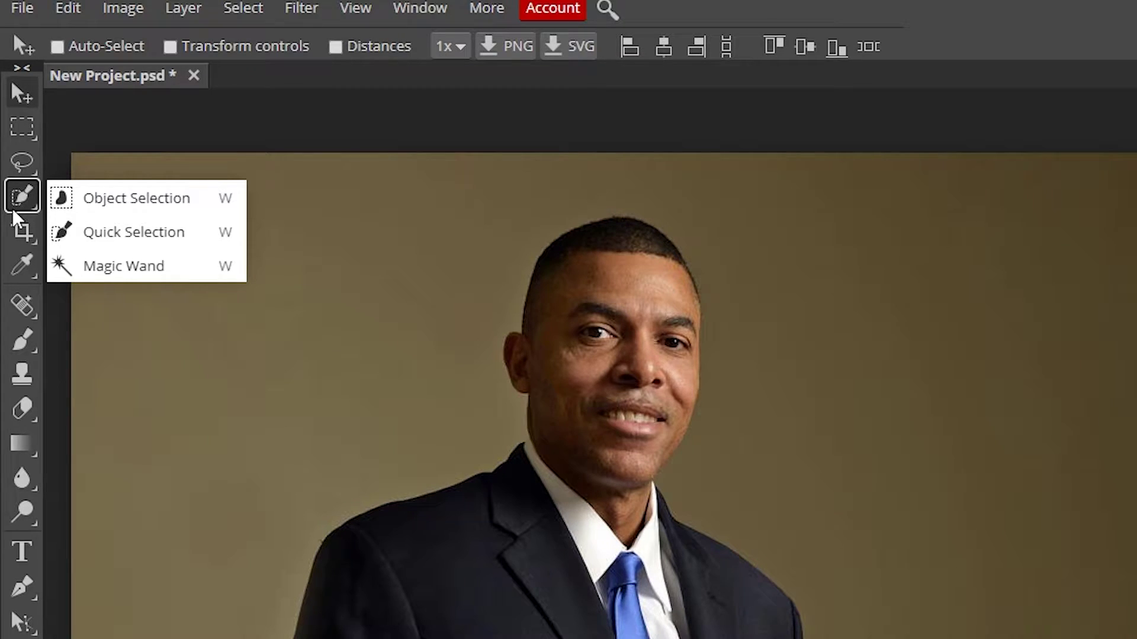
pyautogui.click(170, 237)
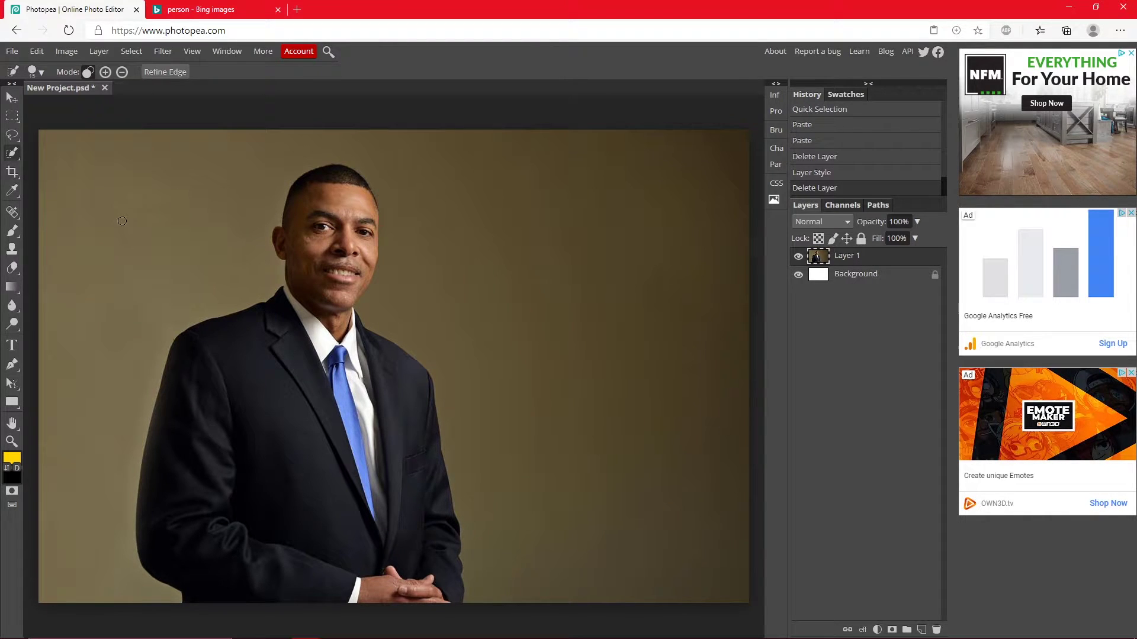
pyautogui.click(35, 71)
pyautogui.moveTo(53, 105); pyautogui.dragTo(77, 104)
pyautogui.moveTo(176, 167)
pyautogui.mouseDown()
pyautogui.moveTo(206, 167)
pyautogui.moveTo(172, 167)
pyautogui.mouseUp()
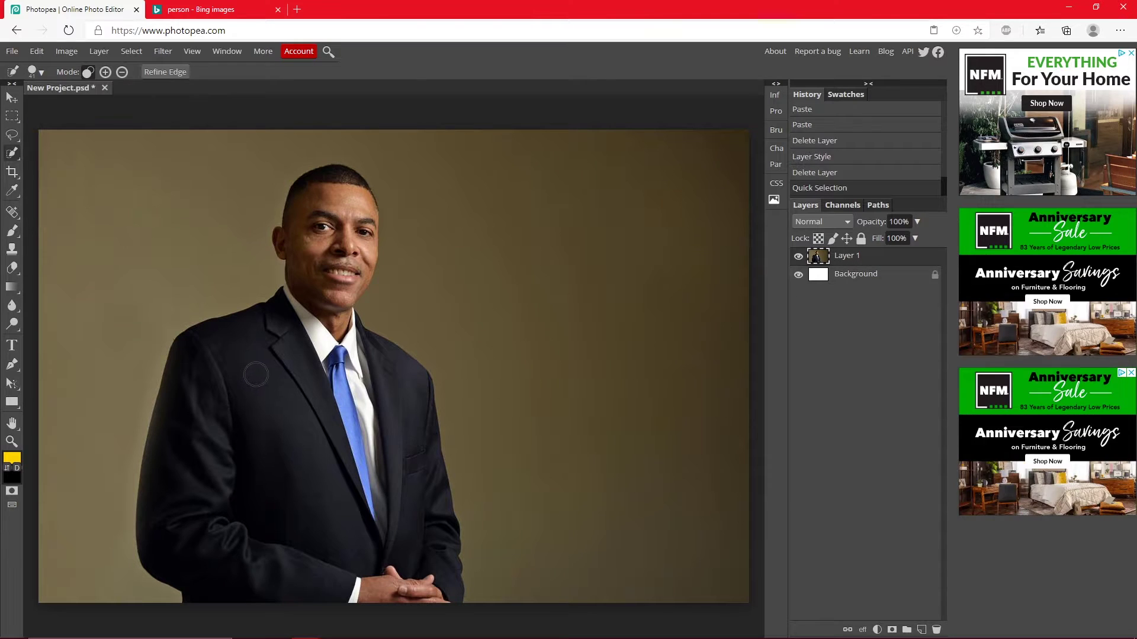
pyautogui.moveTo(255, 375); pyautogui.dragTo(237, 346)
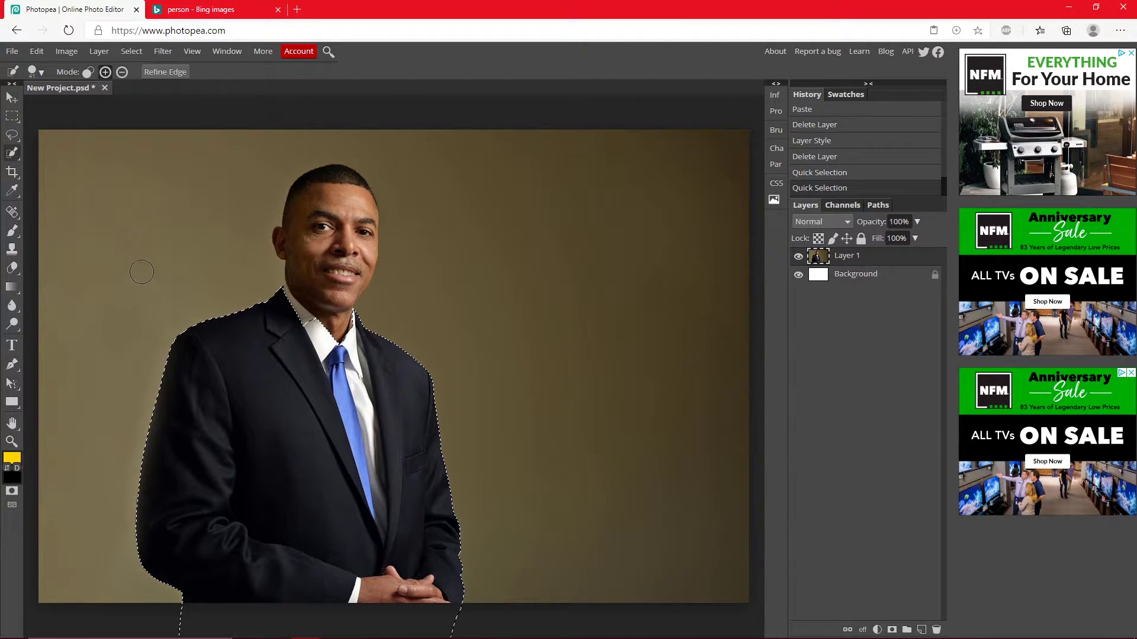
# Step: Add the man's head, collar and neck to the selection, undoing the accidental whole-canvas selection
pyautogui.rightClick(11, 136)
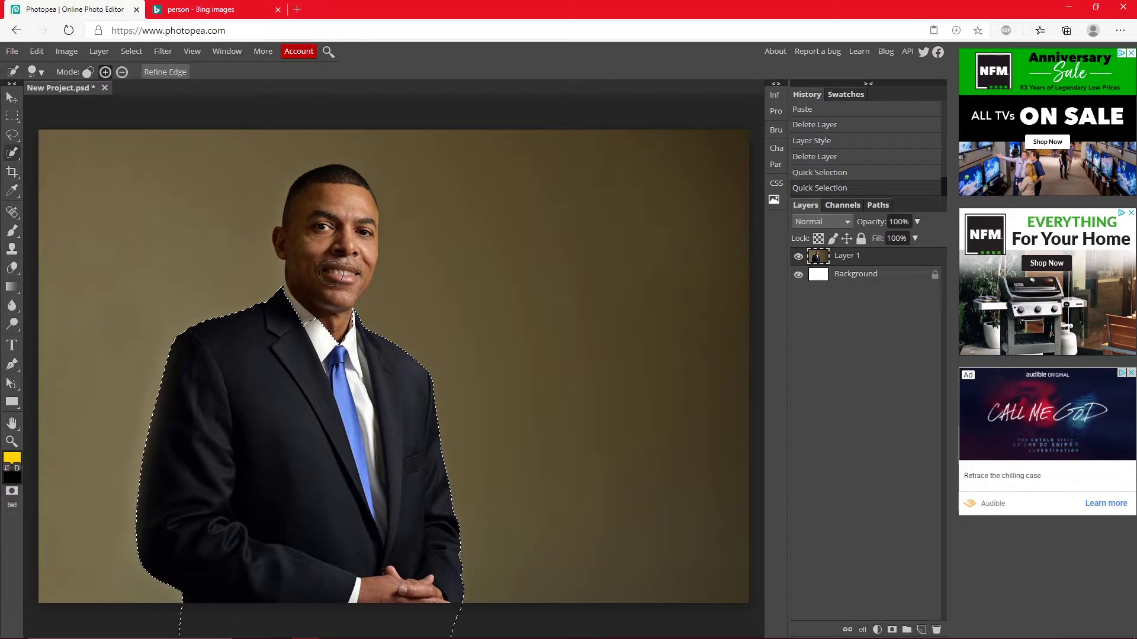
pyautogui.moveTo(331, 273); pyautogui.dragTo(340, 208)
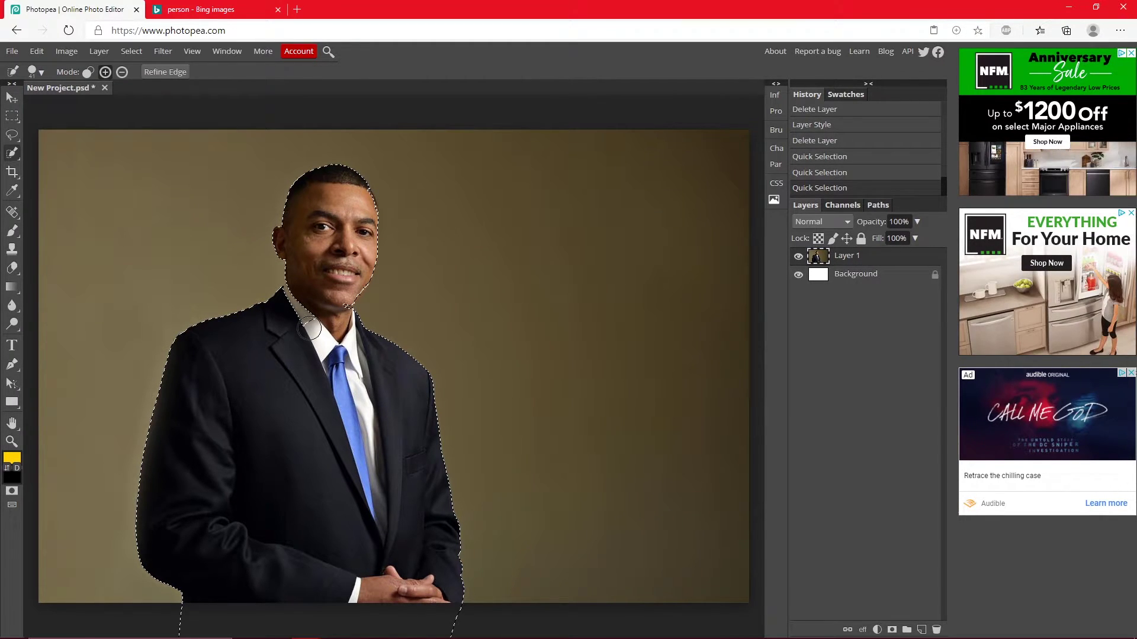
pyautogui.moveTo(309, 328); pyautogui.dragTo(287, 305)
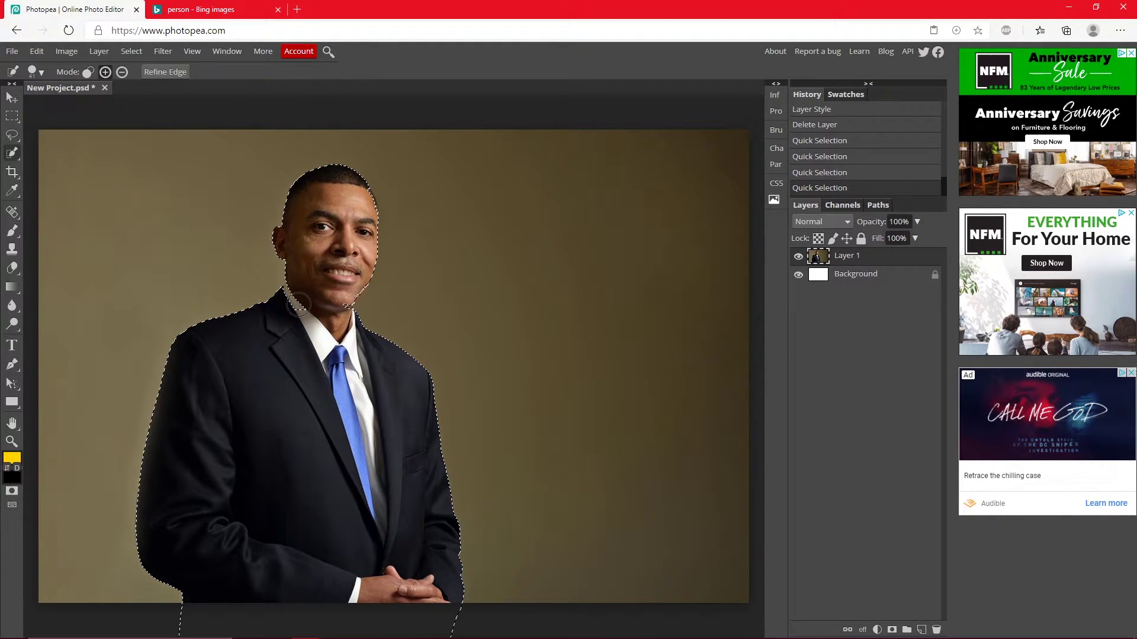
pyautogui.click(296, 302)
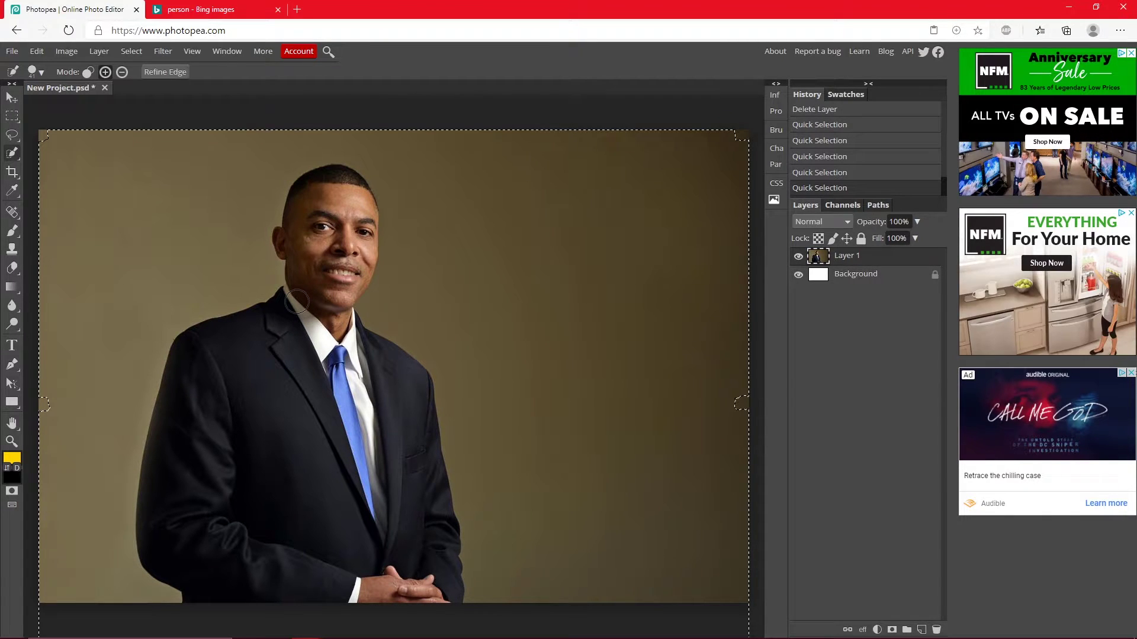
pyautogui.hotkey('ctrl', 'z')
pyautogui.hotkey('ctrl', 'shift', 'z')
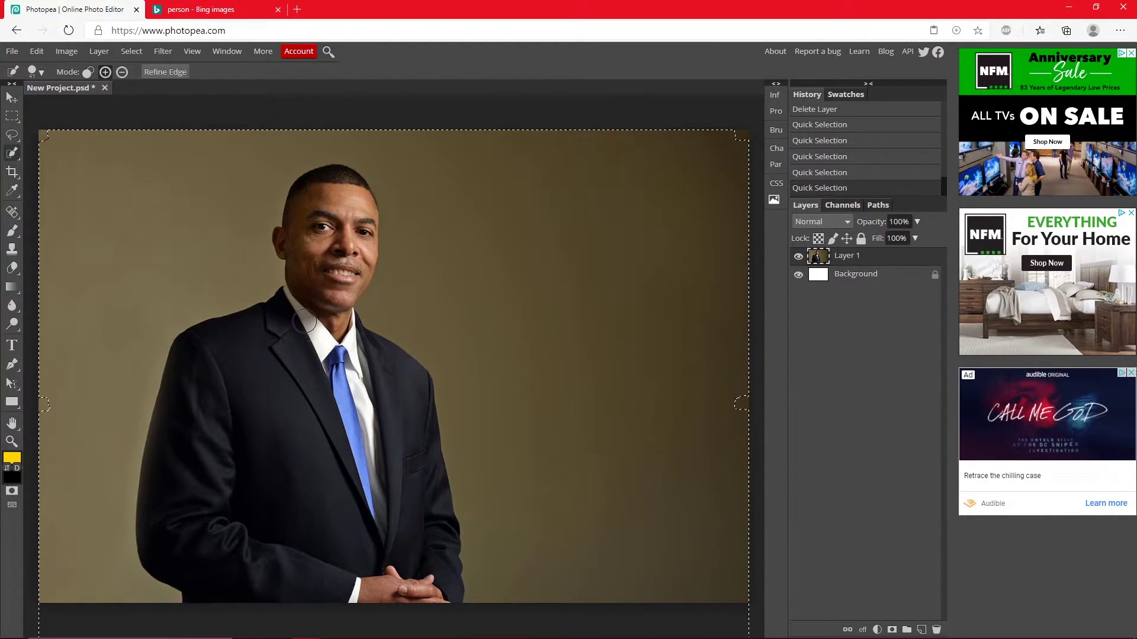
pyautogui.hotkey('ctrl', 'z')
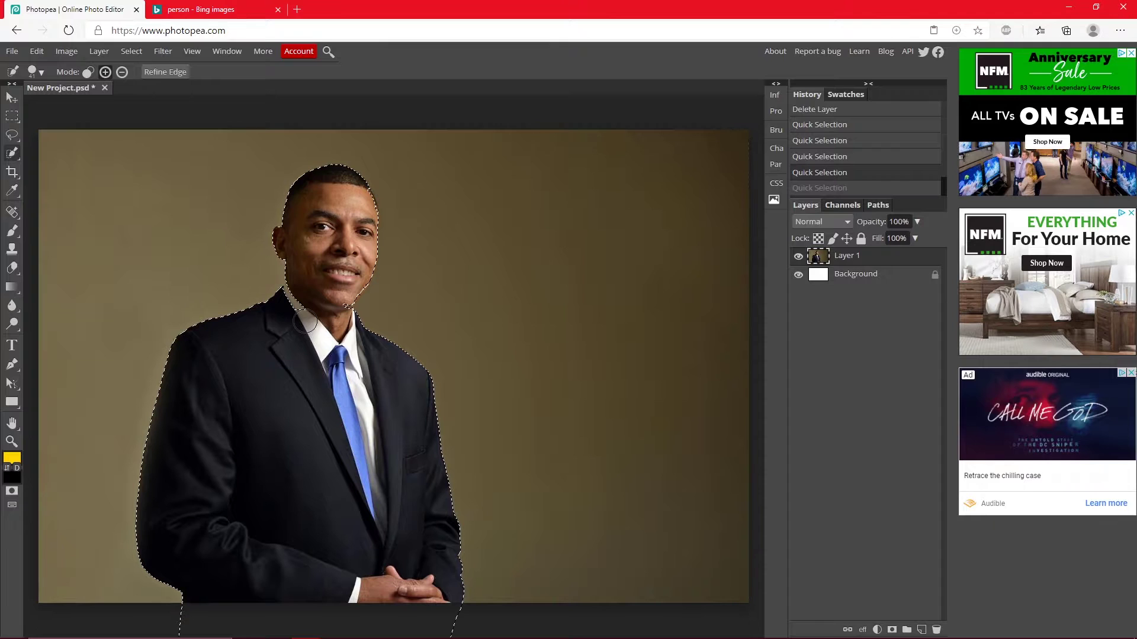
# Step: Copy the selected figure onto a new Layer 2 and hide Layer 1 to check the cut-out
pyautogui.click(13, 98)
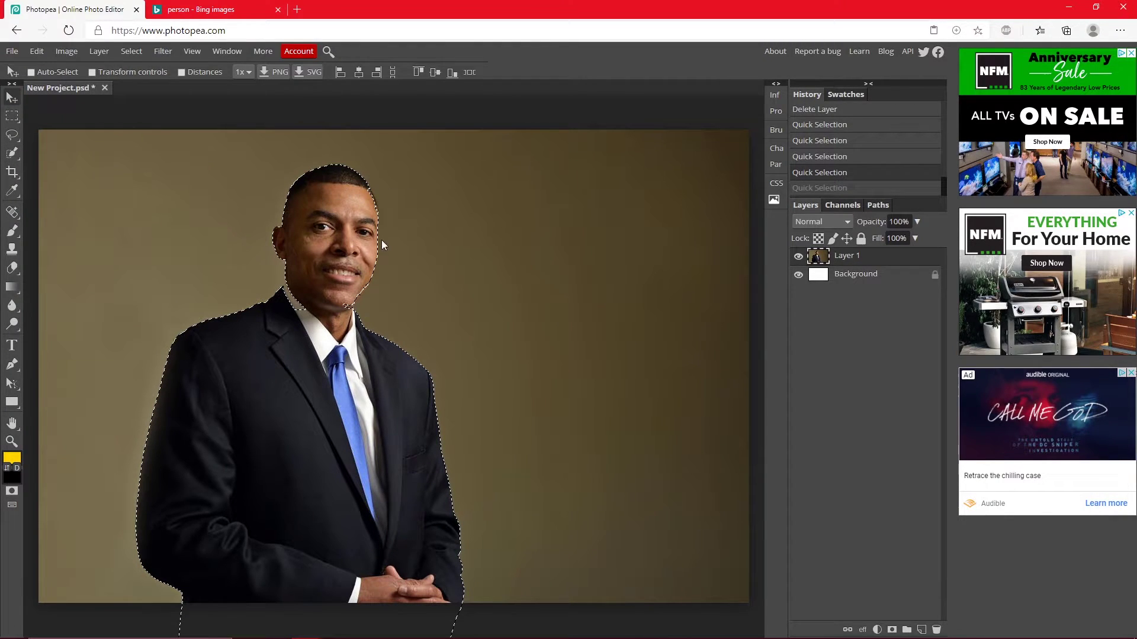
pyautogui.hotkey('ctrl', 'c')
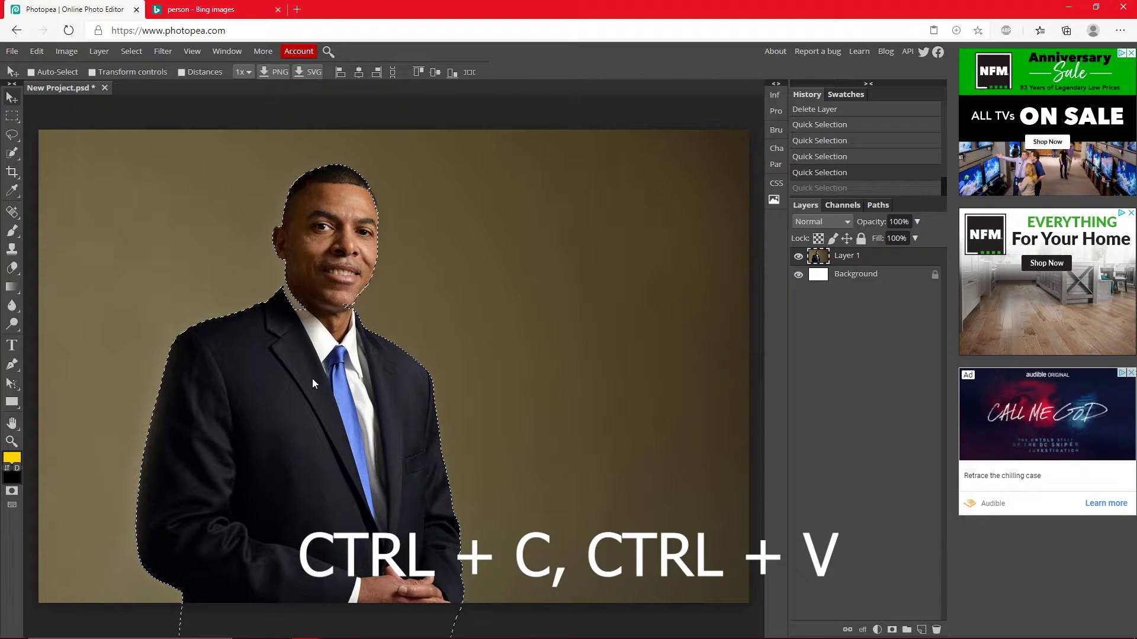
pyautogui.hotkey('ctrl', 'v')
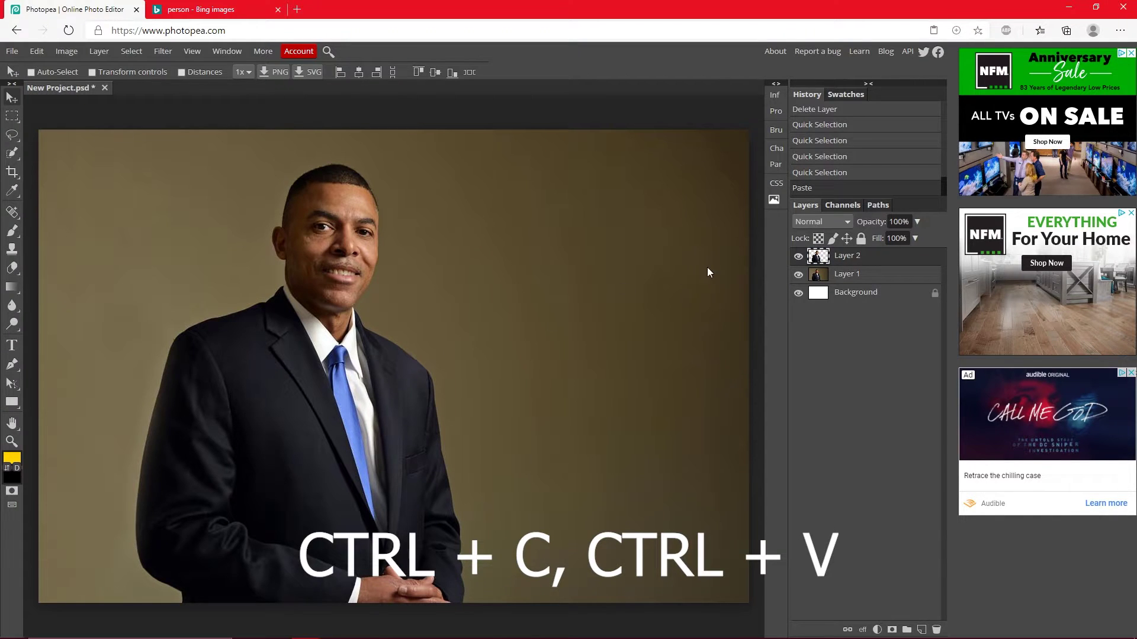
pyautogui.click(798, 275)
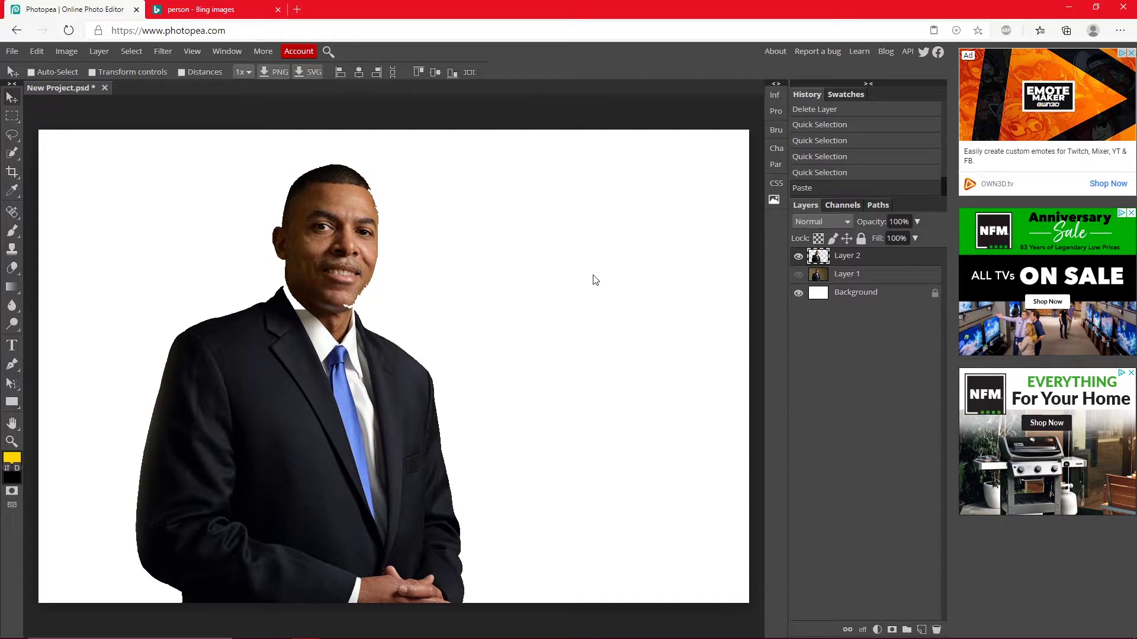
pyautogui.click(799, 275)
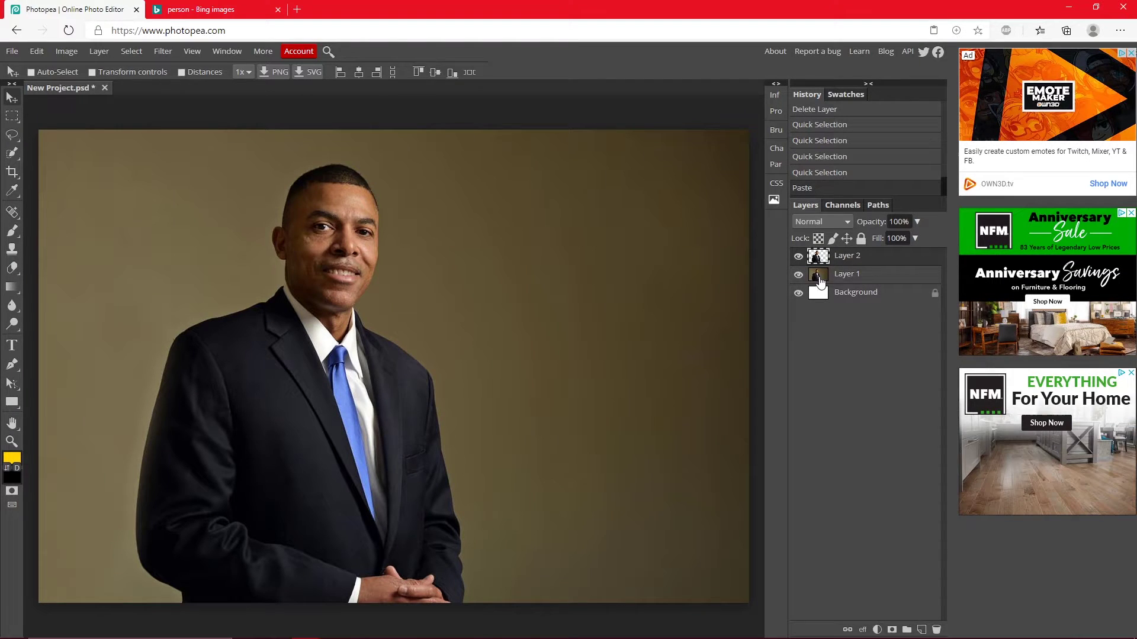
pyautogui.doubleClick(926, 253)
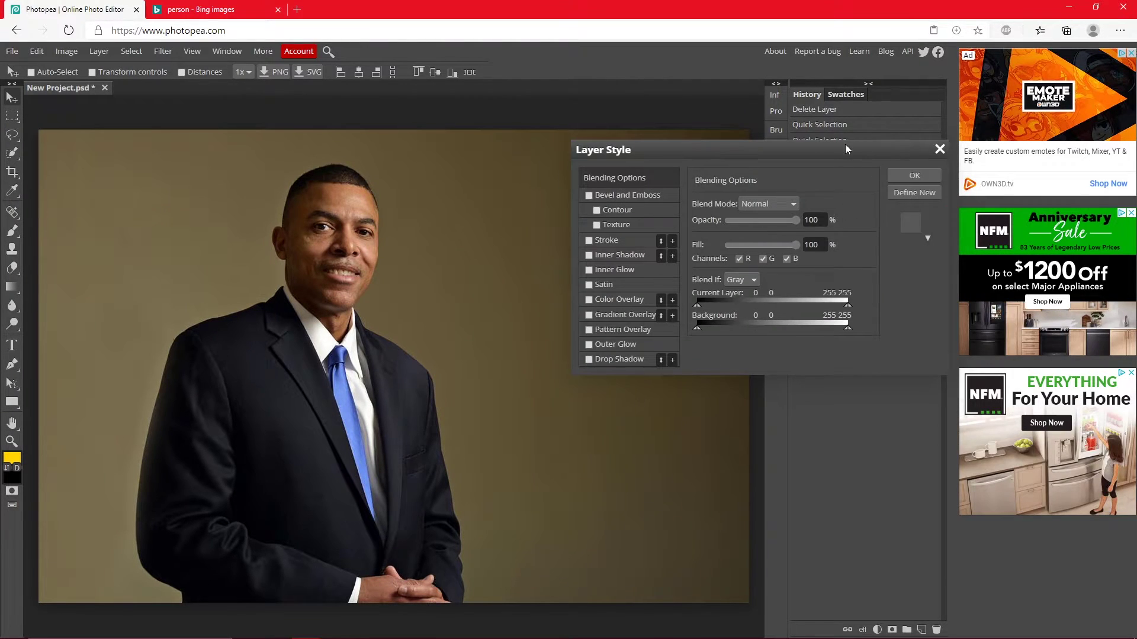
pyautogui.moveTo(844, 144); pyautogui.dragTo(851, 320)
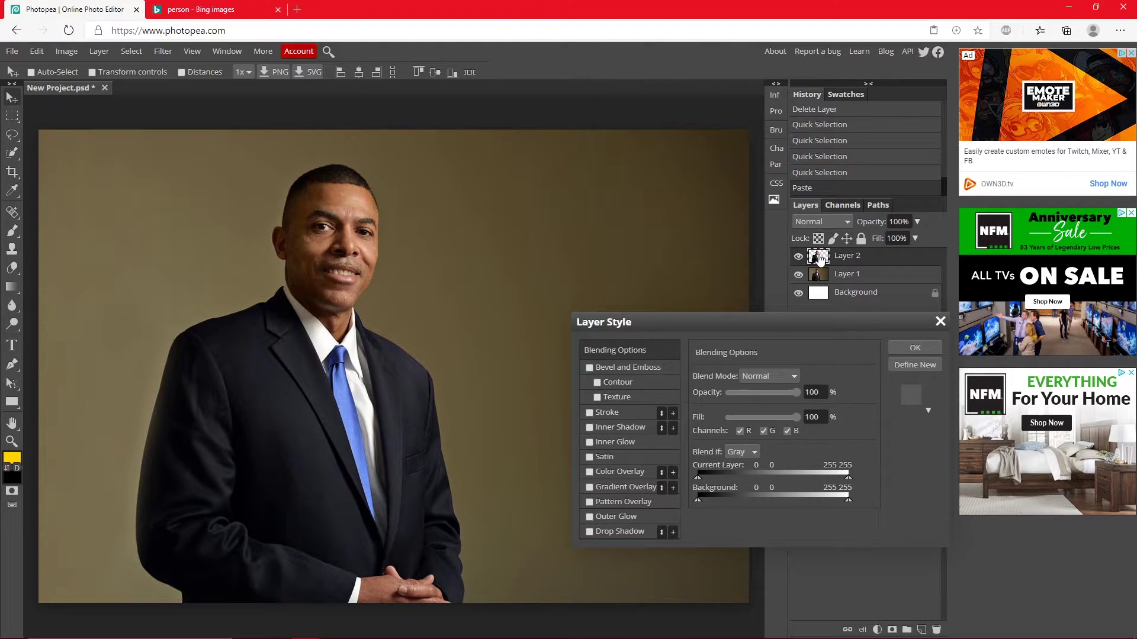
pyautogui.click(588, 413)
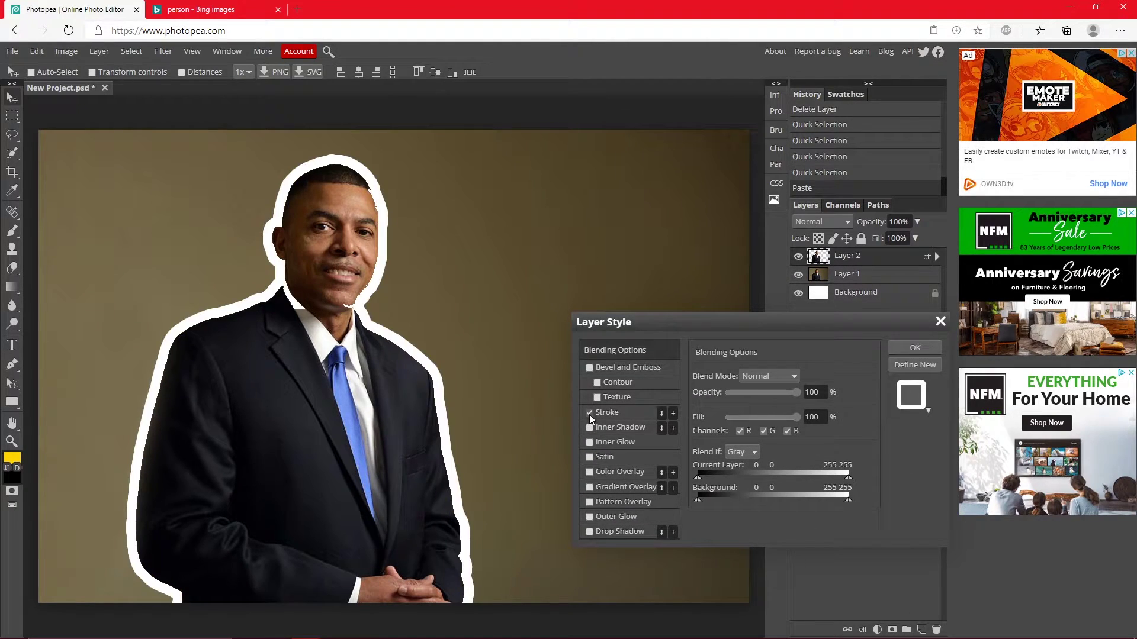
pyautogui.moveTo(740, 378); pyautogui.dragTo(733, 376)
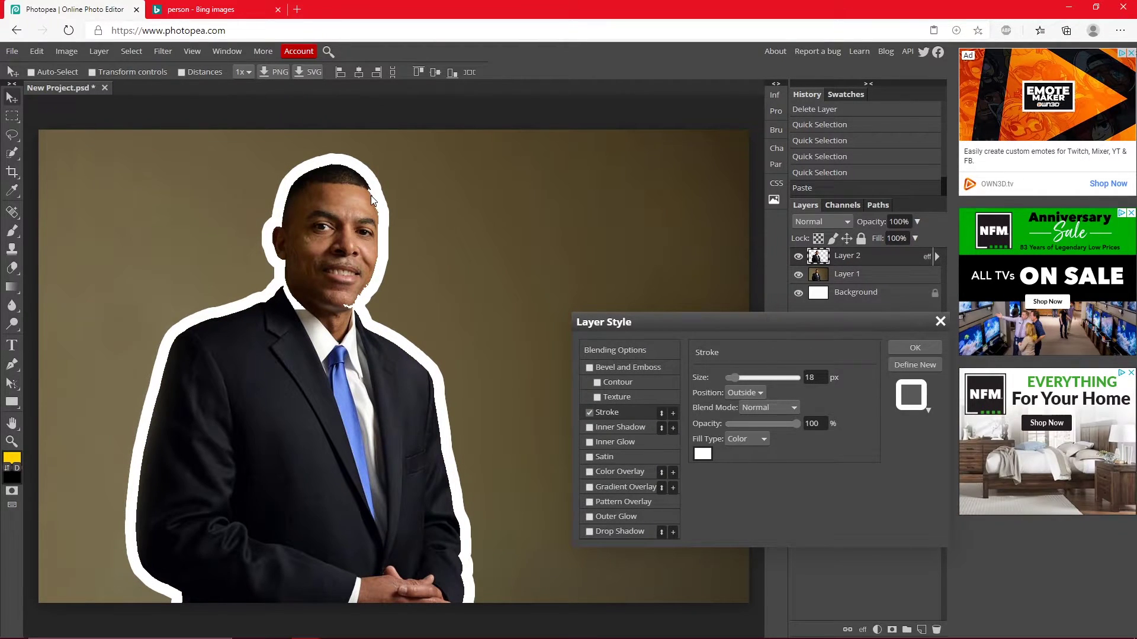
pyautogui.click(751, 393)
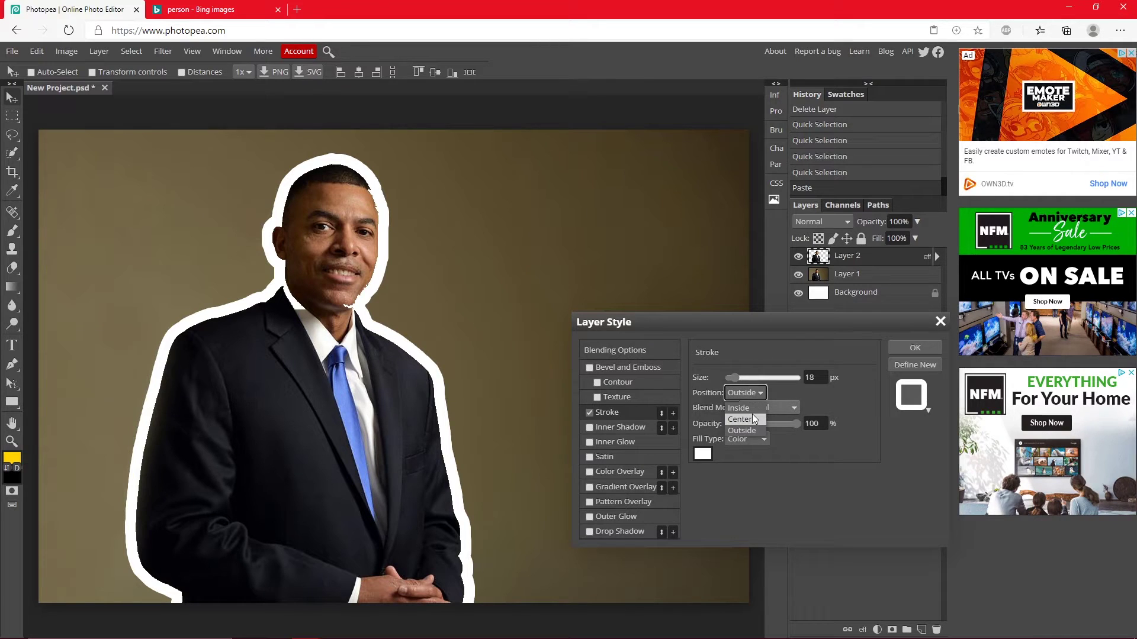
pyautogui.click(745, 394)
pyautogui.click(754, 416)
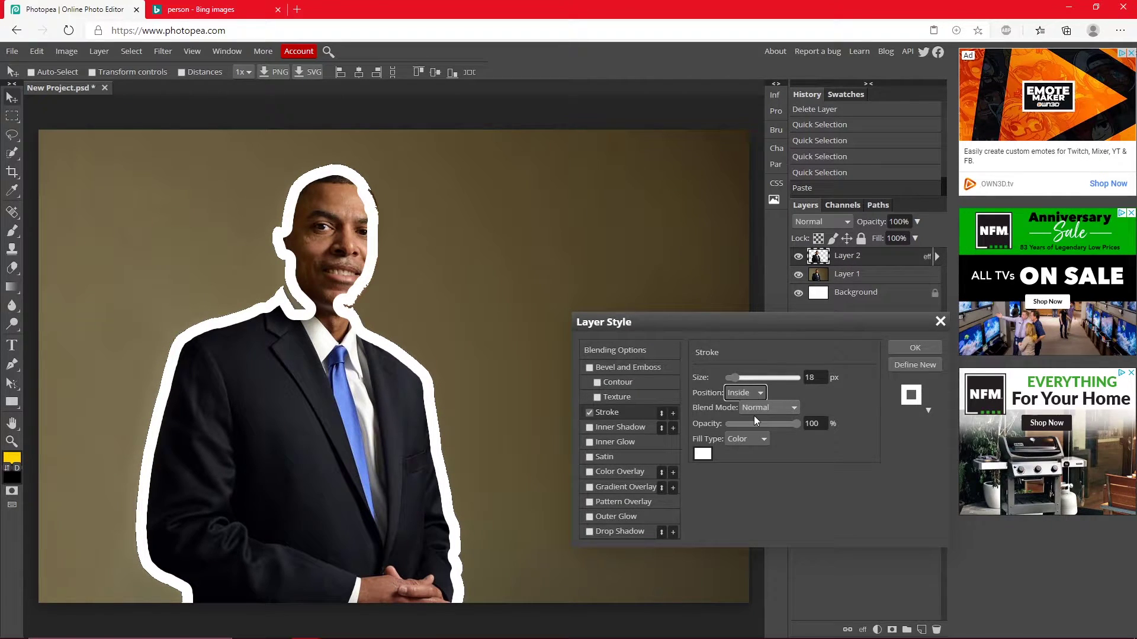
pyautogui.click(745, 392)
pyautogui.click(747, 434)
pyautogui.moveTo(735, 377); pyautogui.dragTo(733, 378)
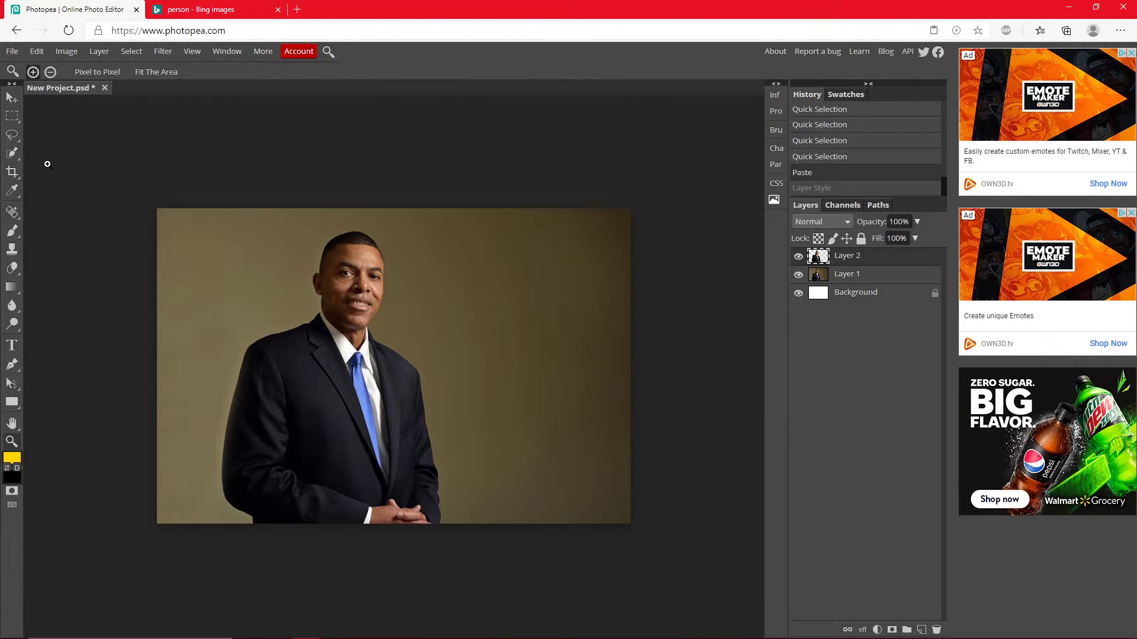
# Step: Choose the polygonal lasso, zoom in on the suit, then fit the whole photo back in view
pyautogui.click(12, 135)
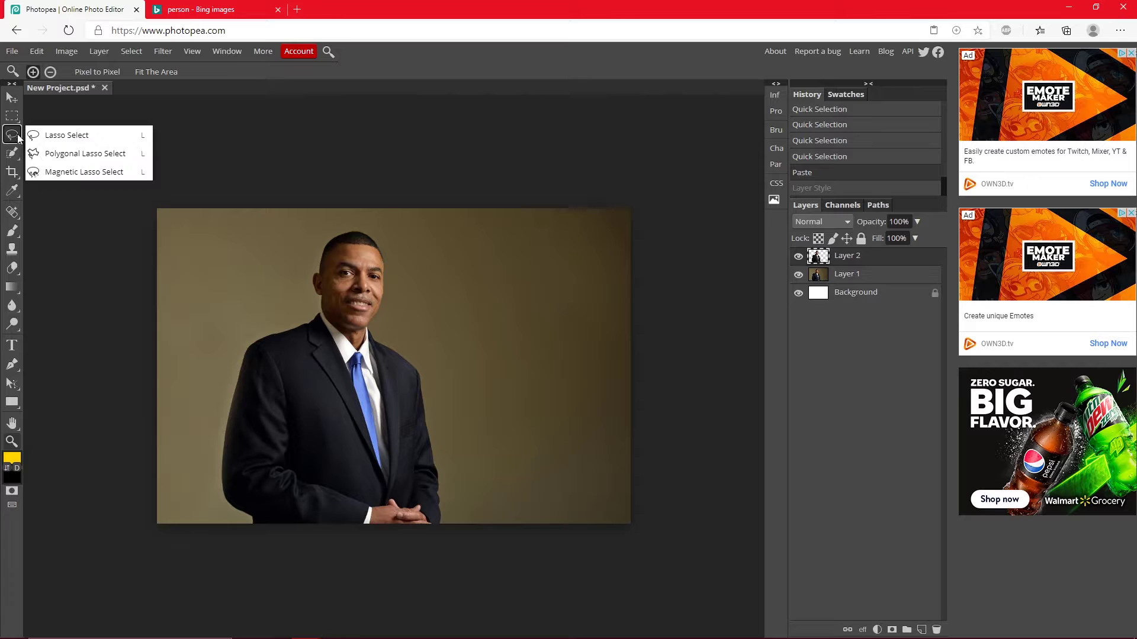
pyautogui.click(86, 154)
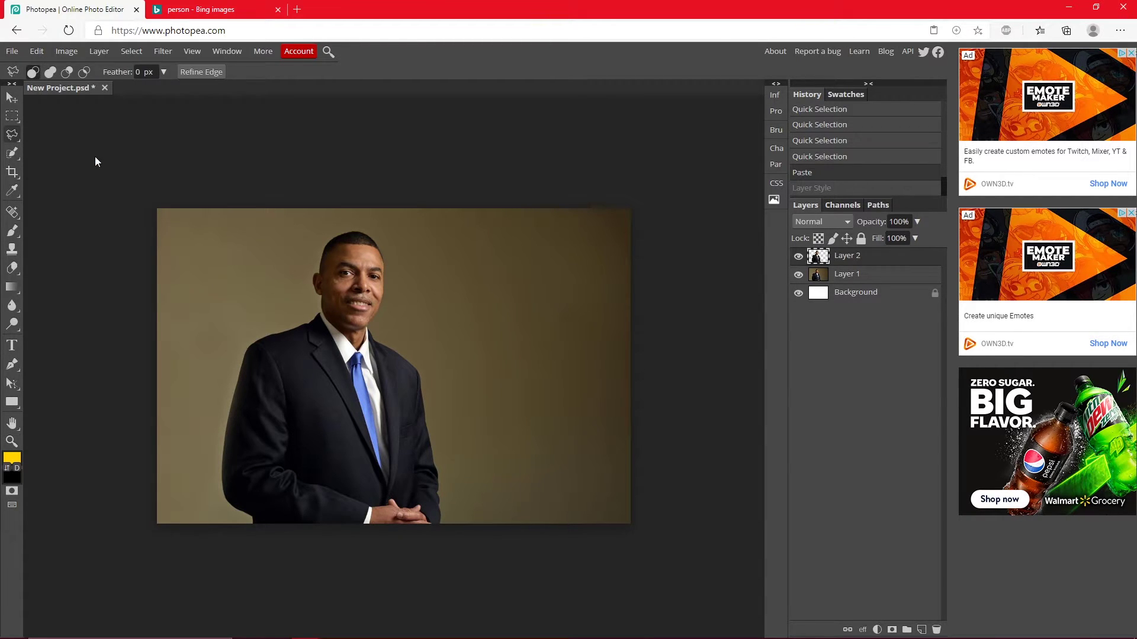
pyautogui.click(12, 442)
pyautogui.click(211, 523)
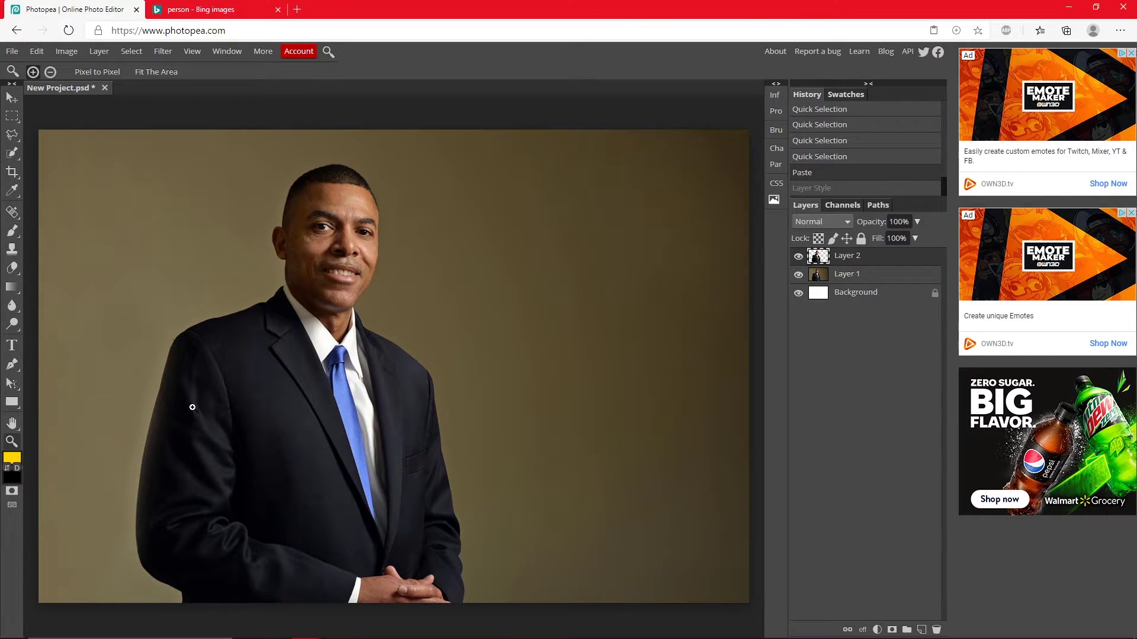
pyautogui.click(213, 379)
pyautogui.hotkey('ctrl', '0')
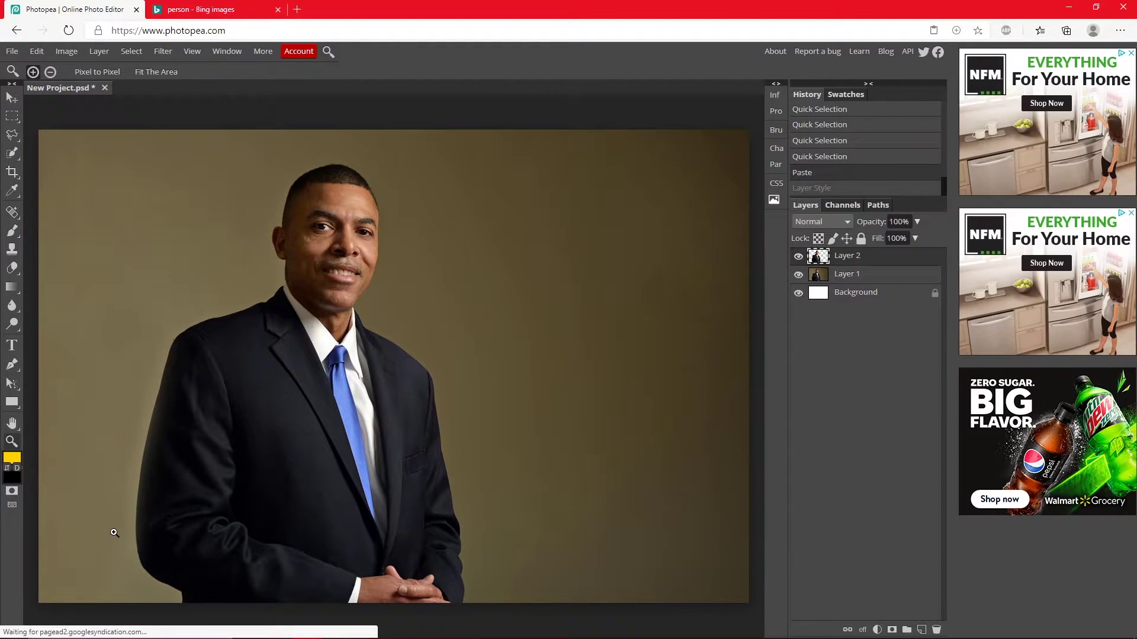
# Step: Trace a lasso outline up the suit, over the head and down the right arm, closing it
pyautogui.rightClick(12, 134)
pyautogui.click(65, 154)
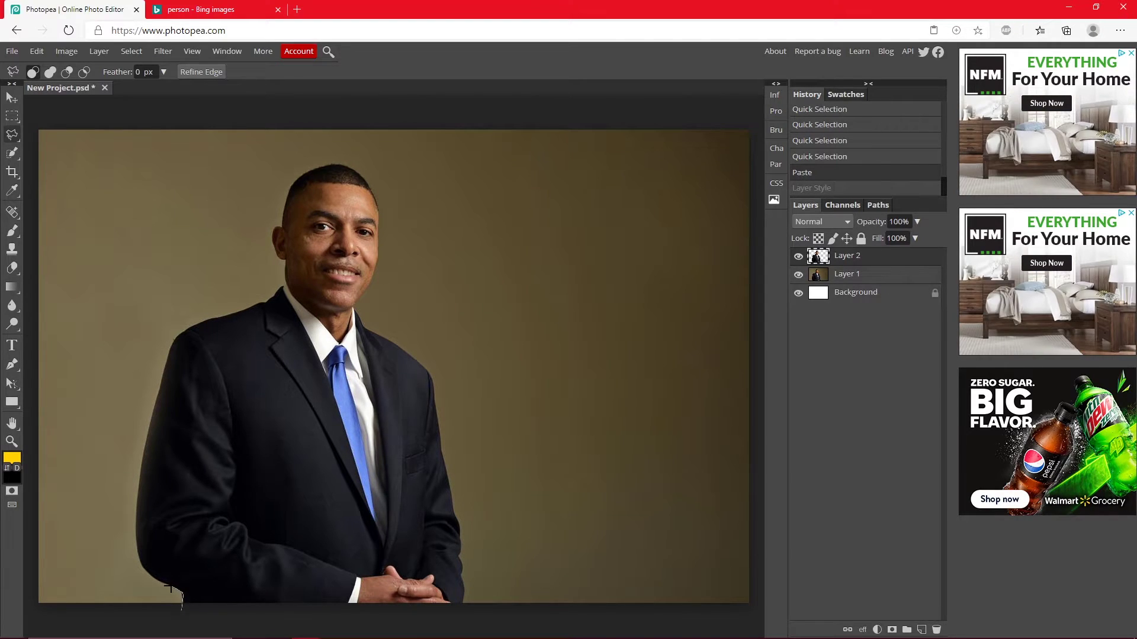
pyautogui.moveTo(146, 574); pyautogui.dragTo(136, 556)
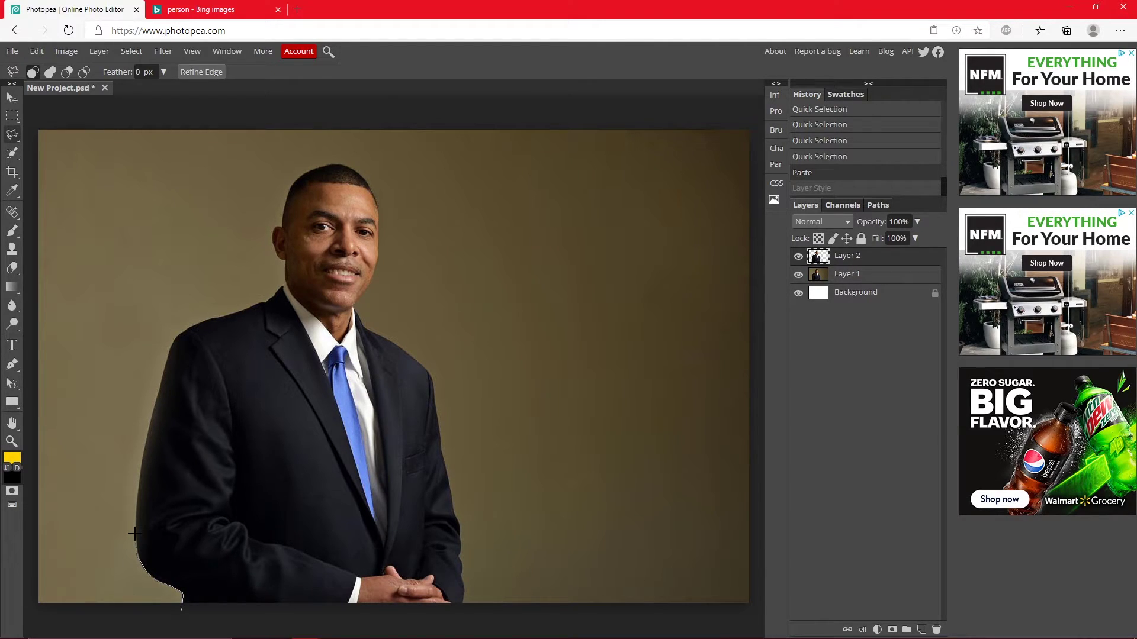
pyautogui.moveTo(133, 534); pyautogui.dragTo(133, 486)
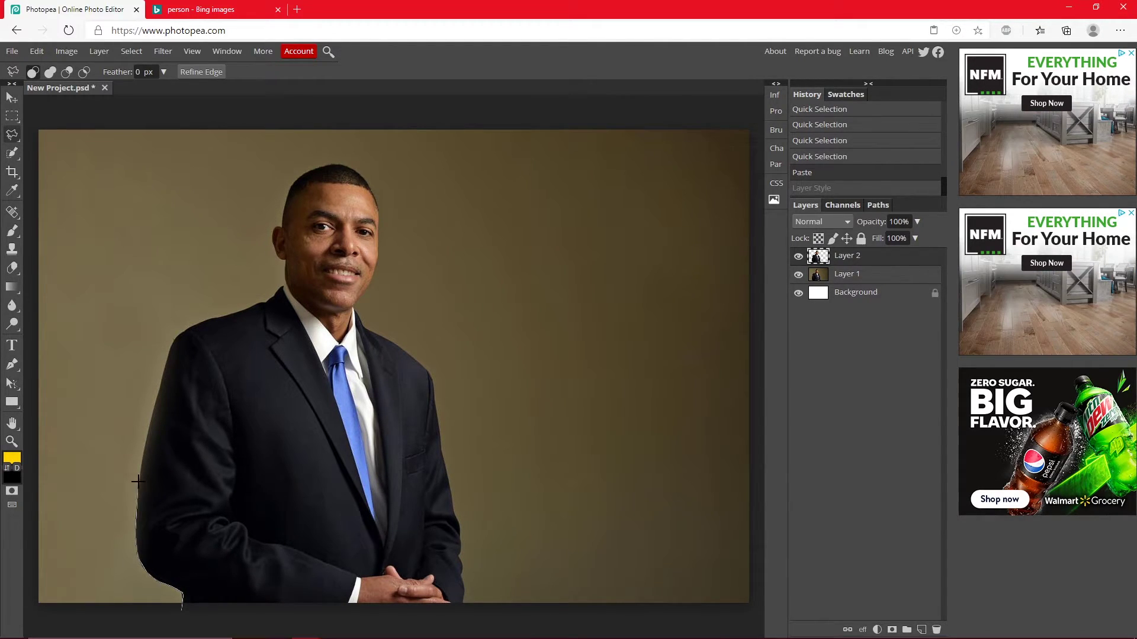
pyautogui.moveTo(147, 402)
pyautogui.mouseDown()
pyautogui.moveTo(156, 389)
pyautogui.moveTo(150, 409)
pyautogui.mouseUp()
pyautogui.moveTo(163, 369)
pyautogui.mouseDown()
pyautogui.moveTo(169, 344)
pyautogui.moveTo(249, 308)
pyautogui.moveTo(285, 272)
pyautogui.moveTo(291, 287)
pyautogui.moveTo(284, 273)
pyautogui.mouseUp()
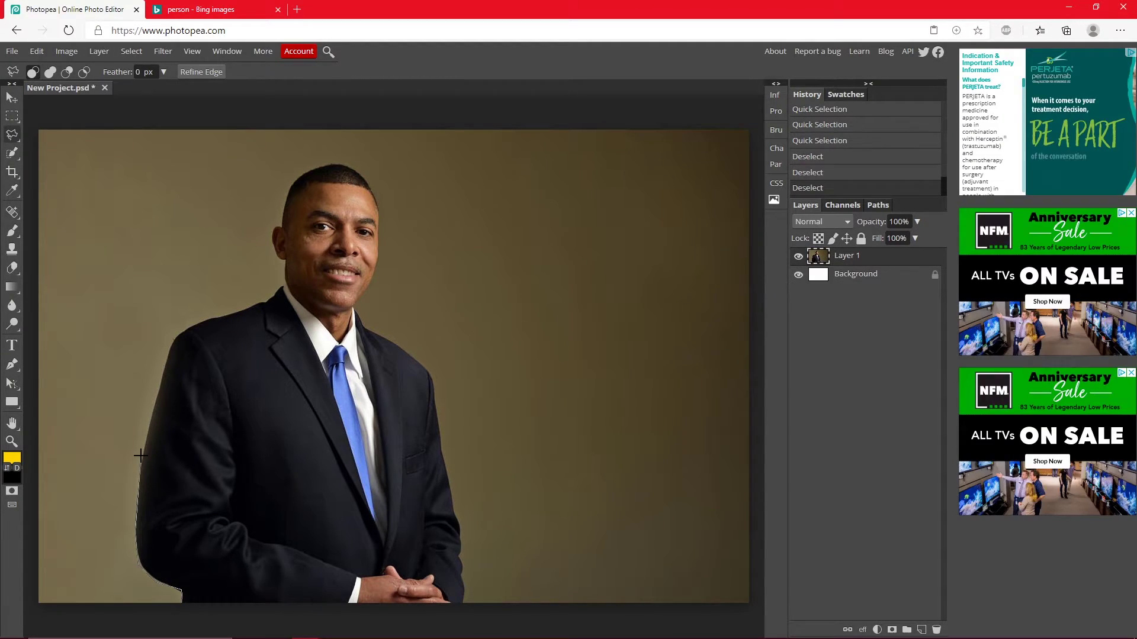
pyautogui.moveTo(140, 457)
pyautogui.mouseDown()
pyautogui.moveTo(171, 335)
pyautogui.moveTo(265, 299)
pyautogui.mouseUp()
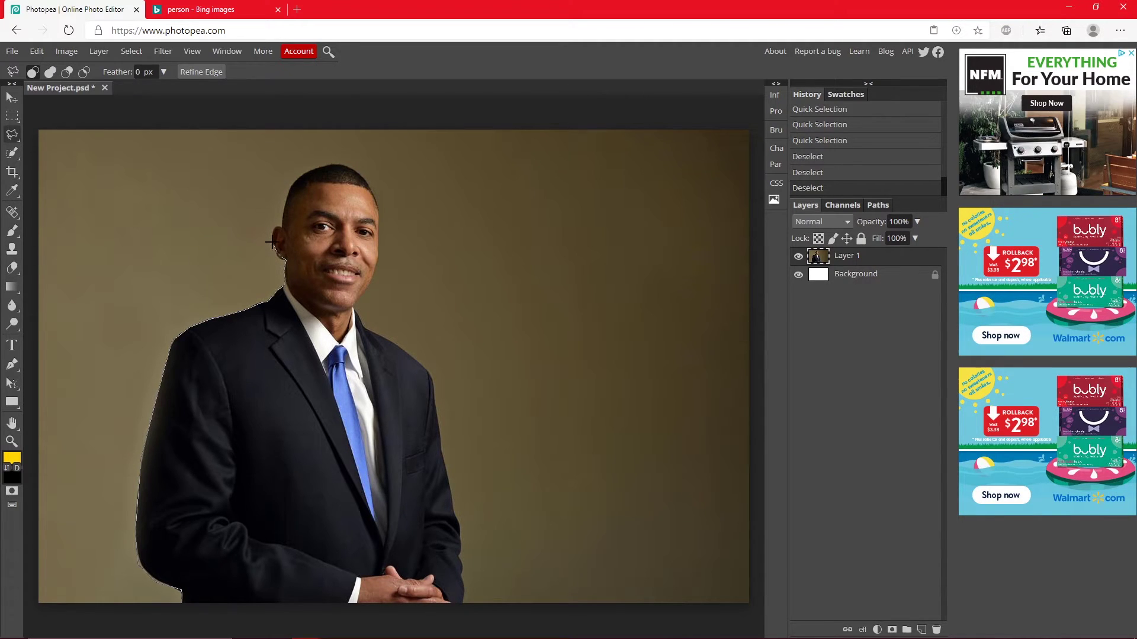
pyautogui.moveTo(271, 239)
pyautogui.mouseDown()
pyautogui.moveTo(461, 527)
pyautogui.moveTo(461, 554)
pyautogui.mouseUp()
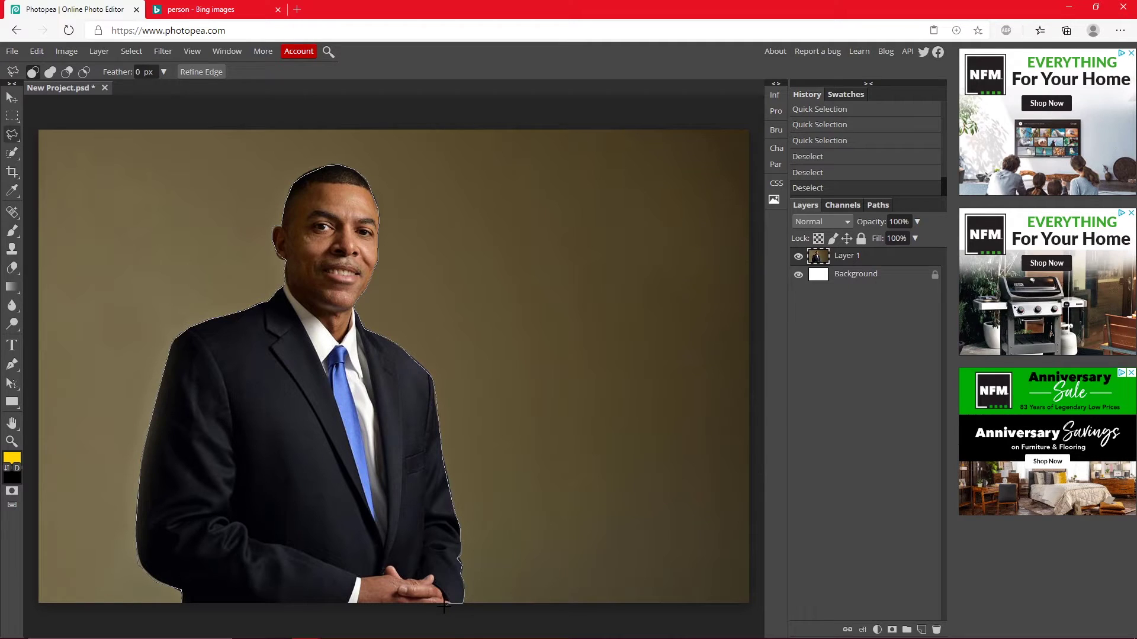
pyautogui.click(183, 601)
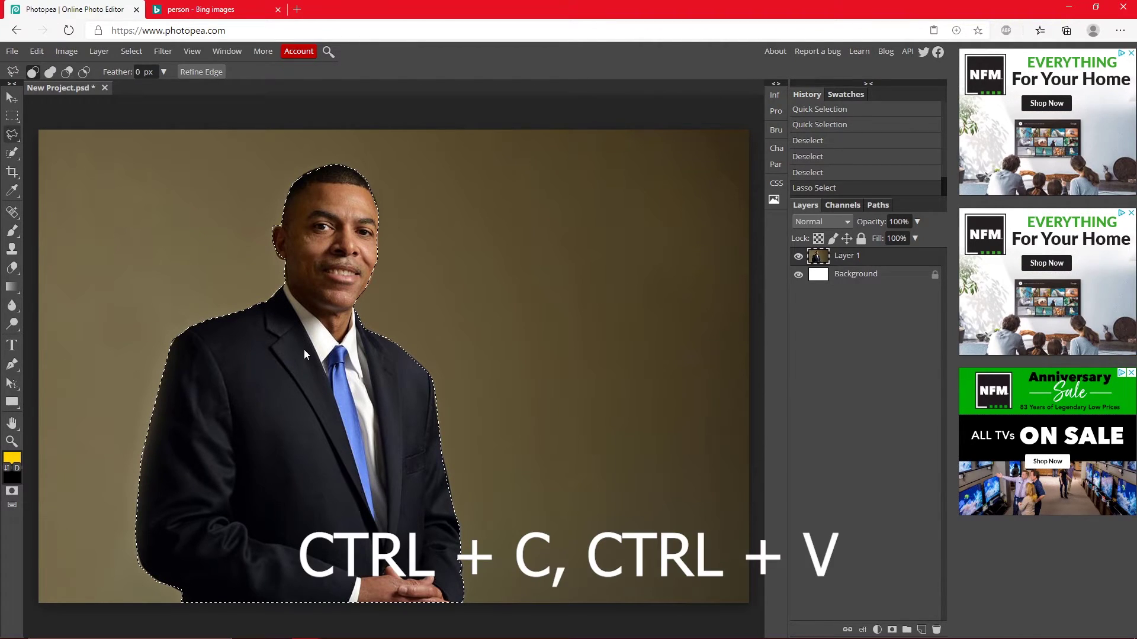
# Step: Paste the selected man onto a new Layer 2 and toggle Layer 1 off and on to check
pyautogui.hotkey('ctrl', 'c')
pyautogui.hotkey('ctrl', 'v')
pyautogui.click(797, 275)
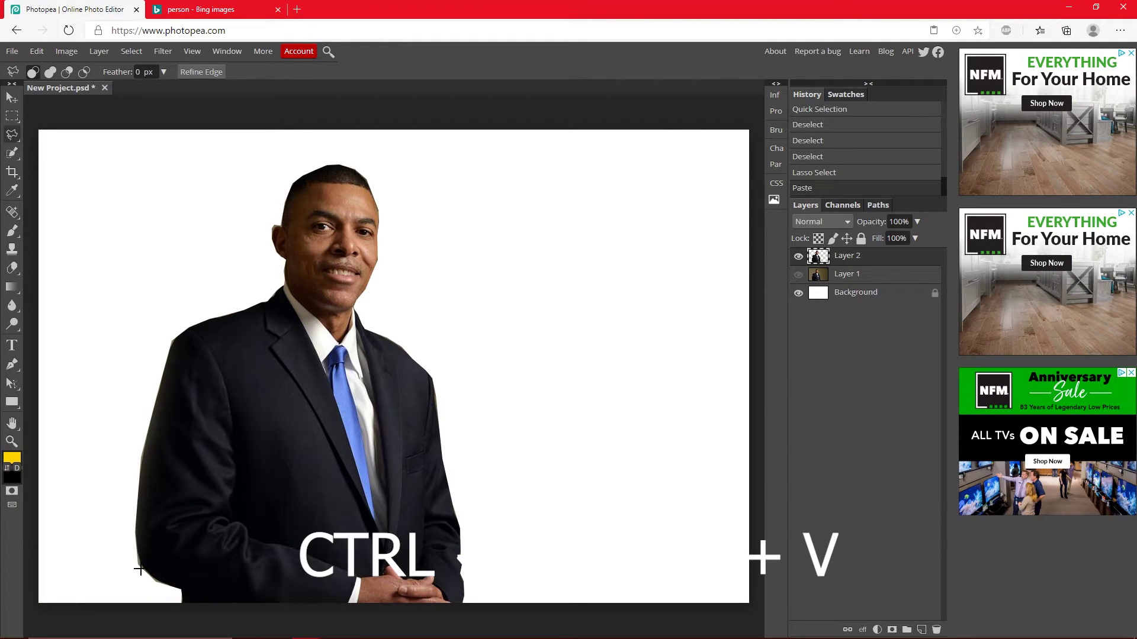
pyautogui.click(798, 274)
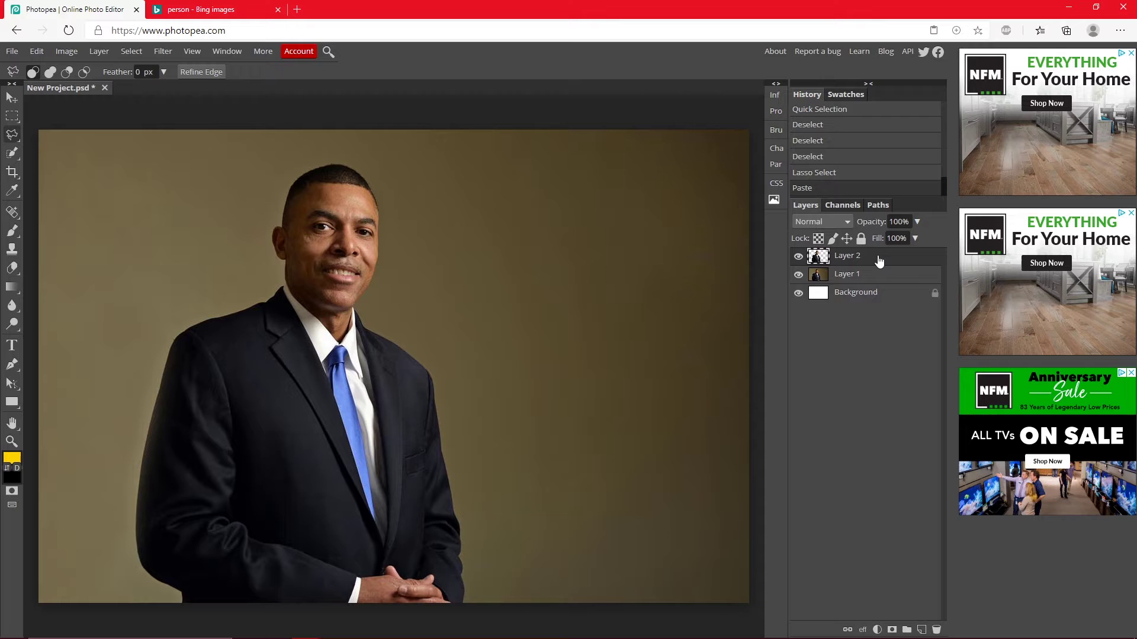
# Step: Give Layer 2 a white Stroke layer style
pyautogui.doubleClick(915, 259)
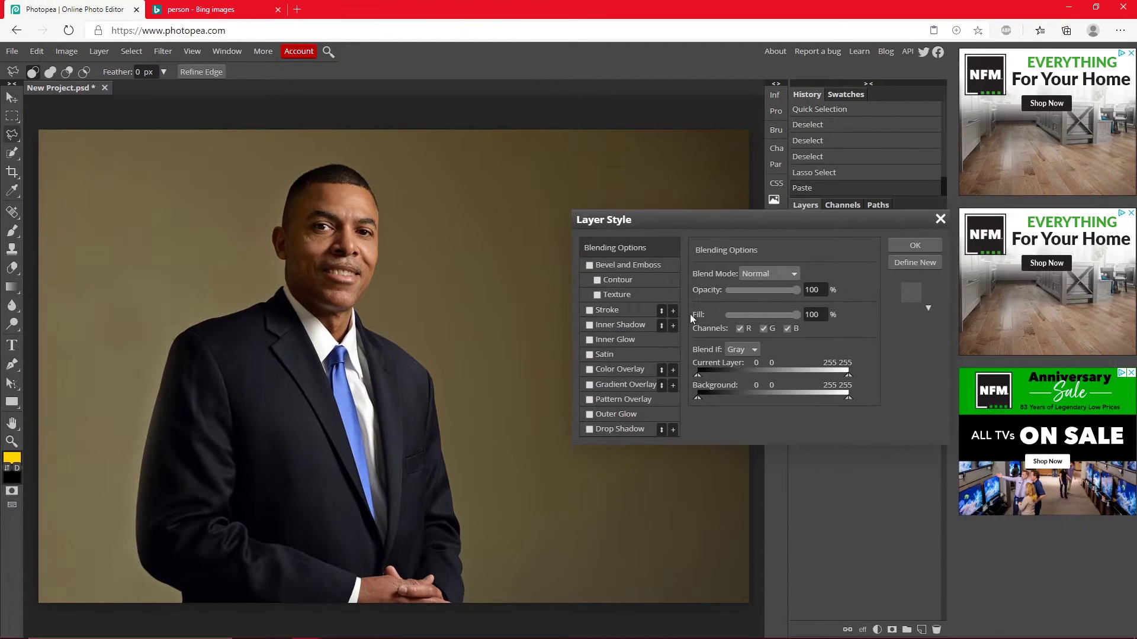
pyautogui.moveTo(766, 225); pyautogui.dragTo(798, 334)
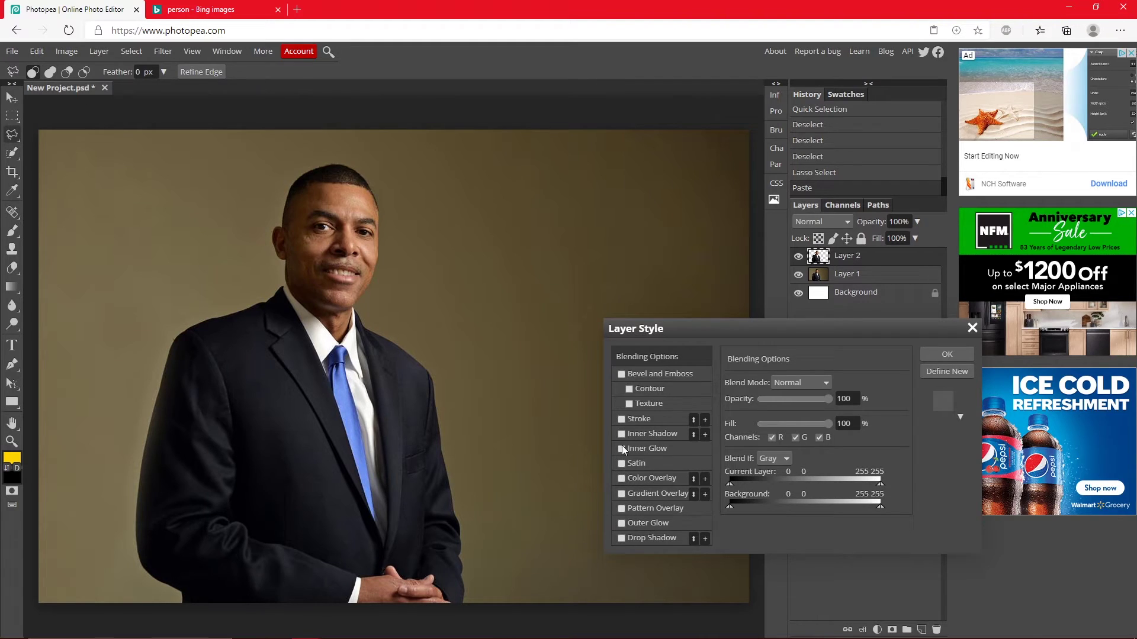
pyautogui.click(621, 419)
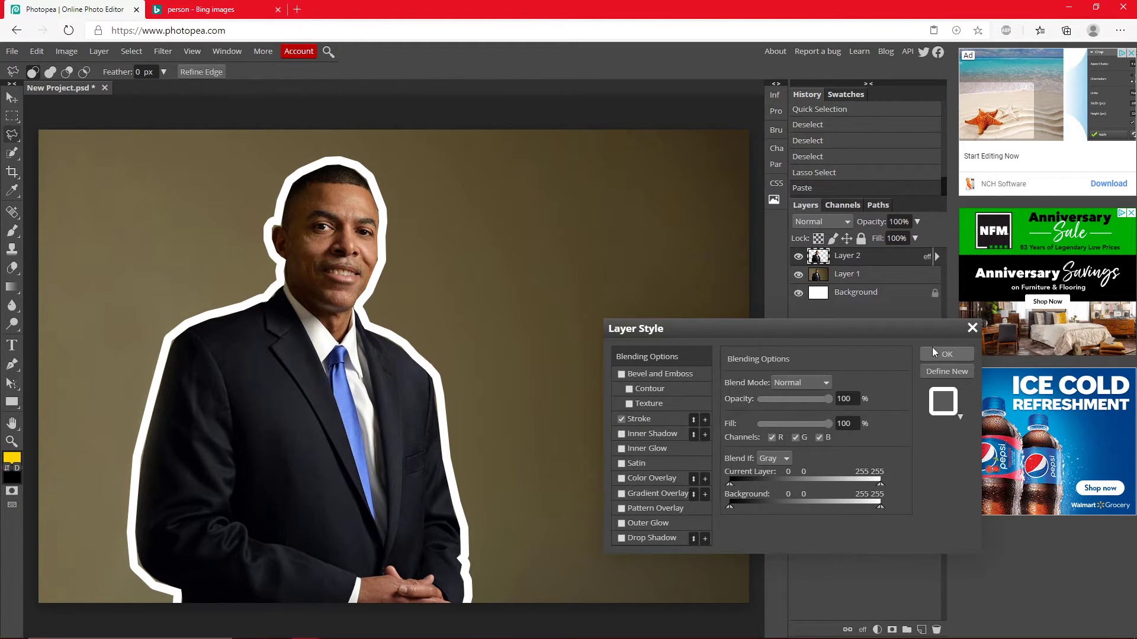
pyautogui.click(950, 354)
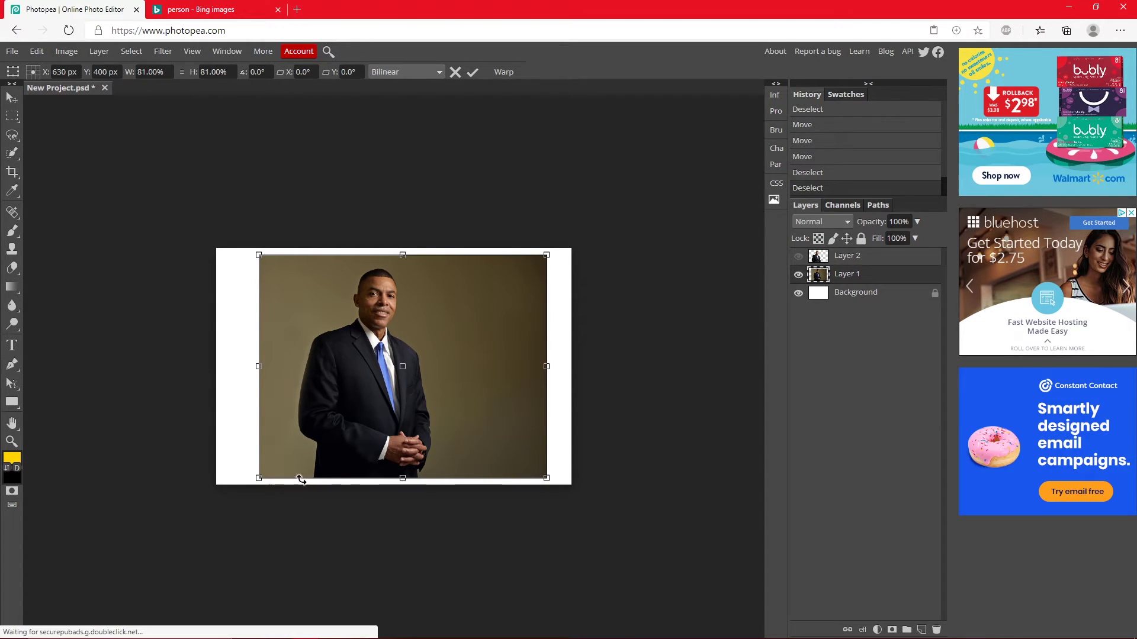
# Step: Commit the 81% transform on Layer 1 and zoom in on the suit
pyautogui.click(12, 441)
pyautogui.click(291, 448)
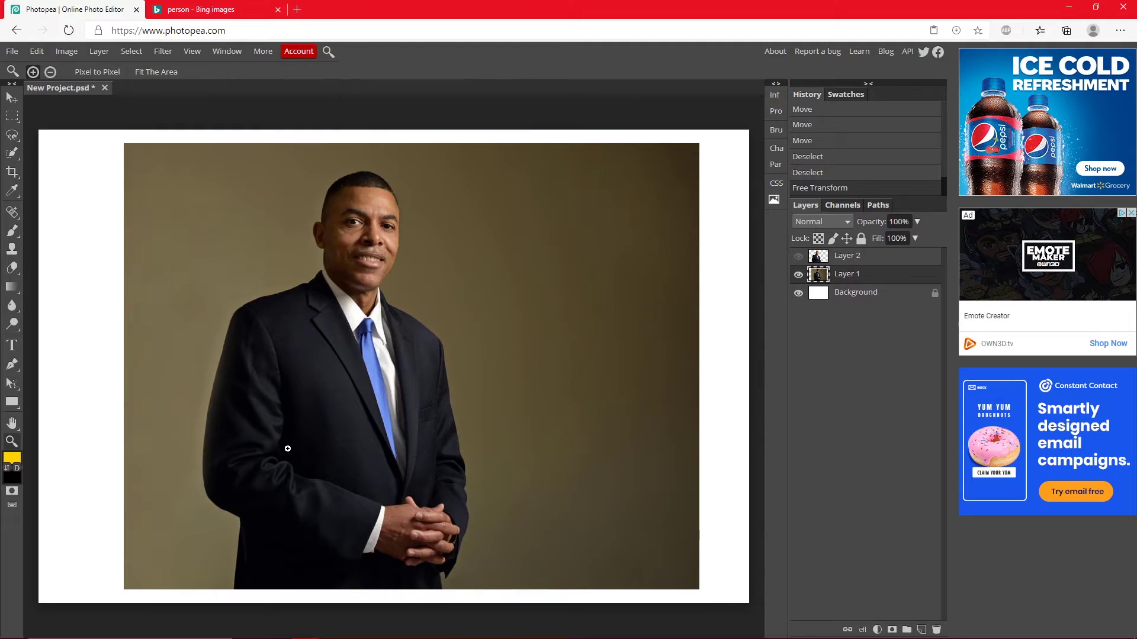
pyautogui.click(291, 447)
pyautogui.scroll(-3, 382, 548)
pyautogui.scroll(1, 332, 523)
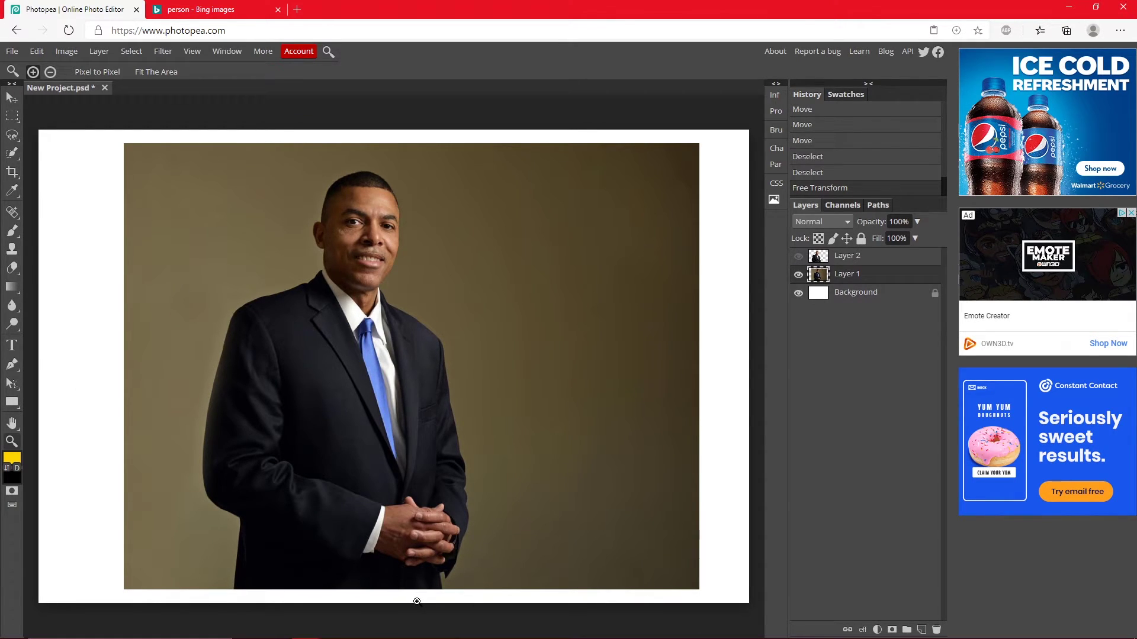
# Step: Trace the resized man with the Magnetic Lasso and paste him onto a new Layer 3
pyautogui.rightClick(15, 141)
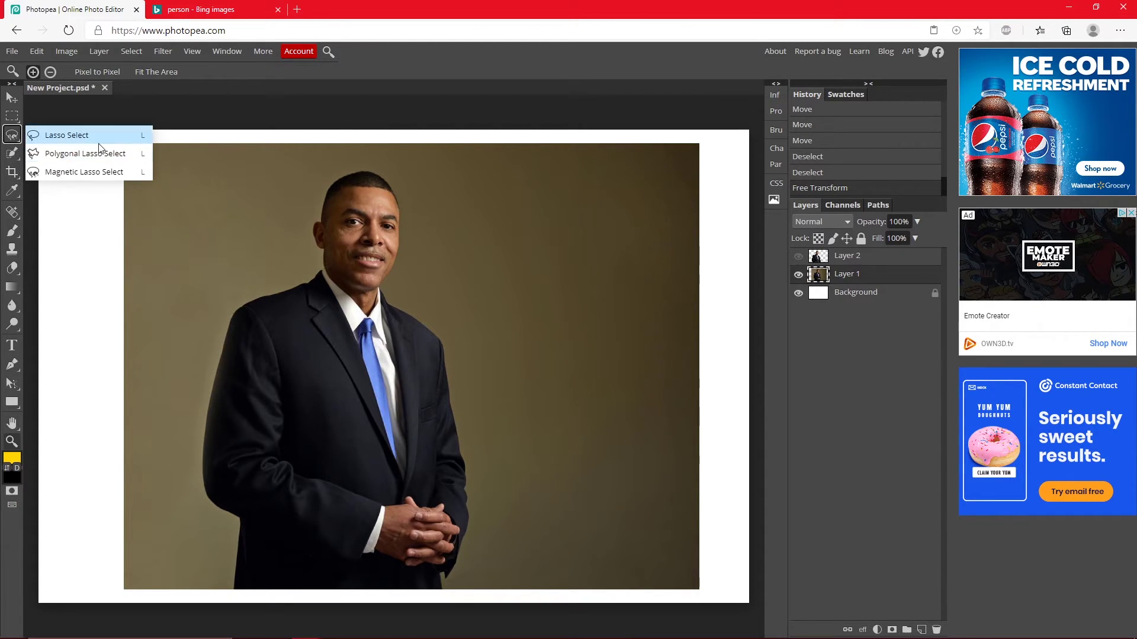
pyautogui.click(130, 172)
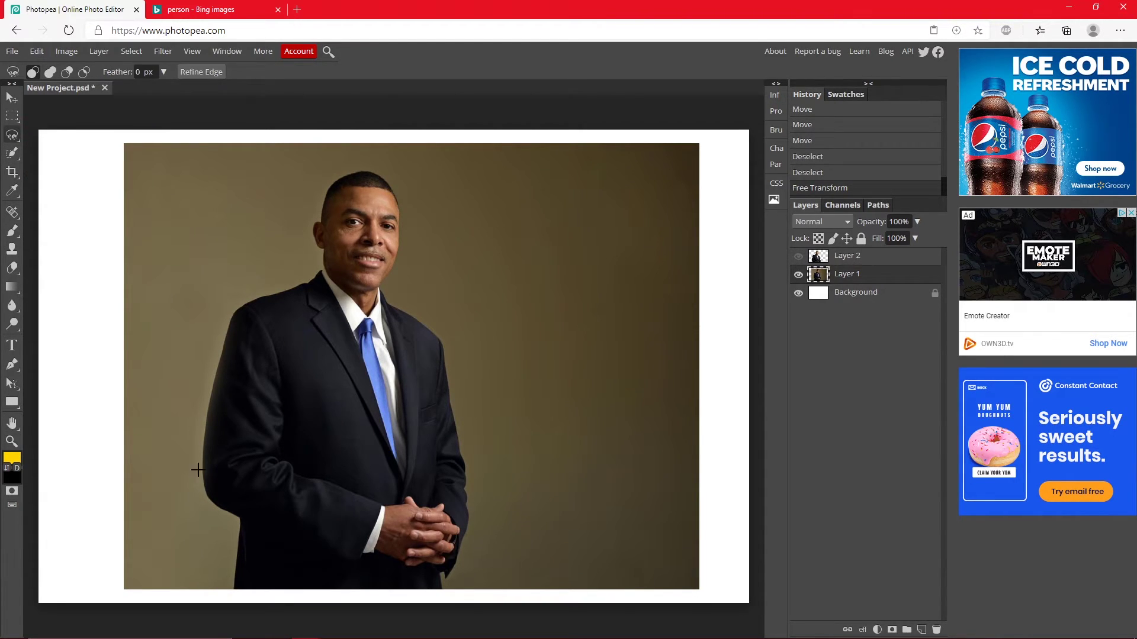
pyautogui.click(233, 593)
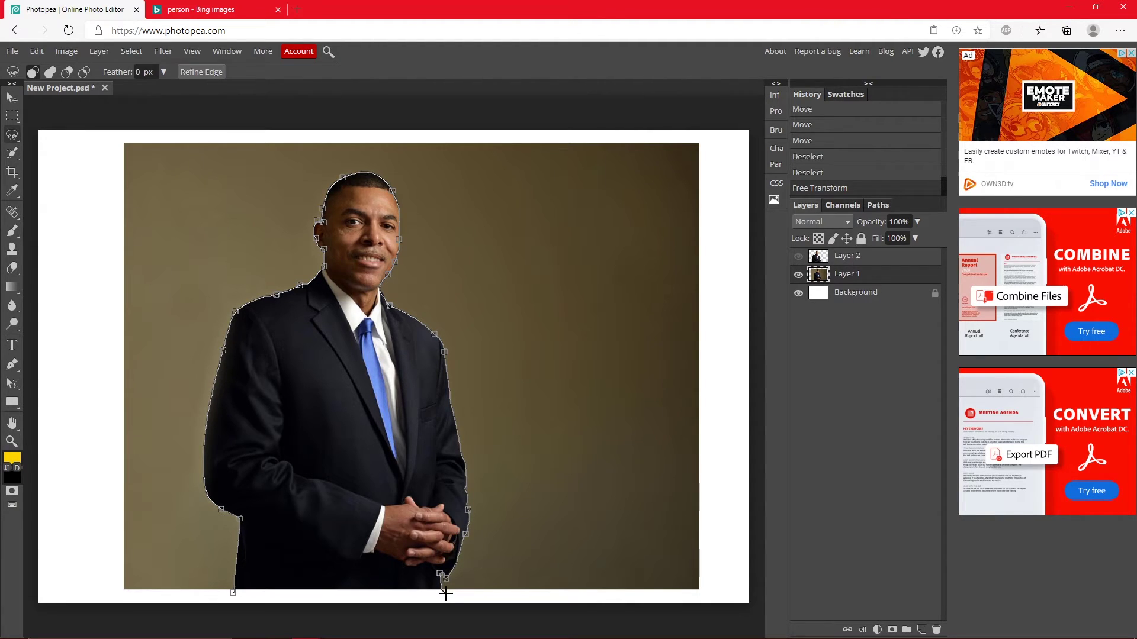
pyautogui.click(231, 592)
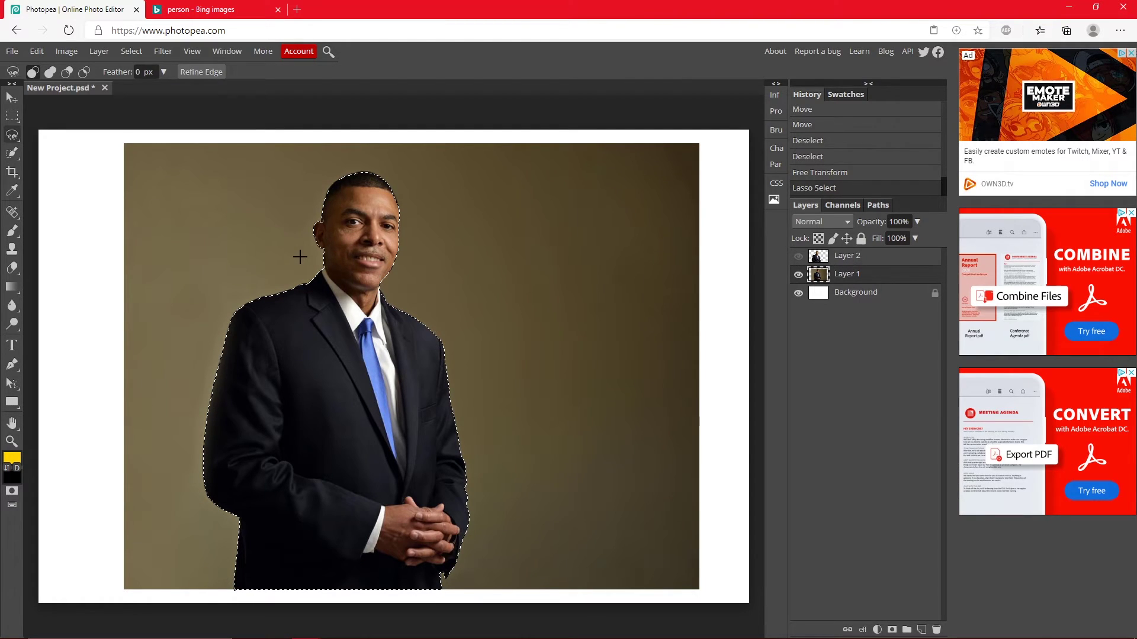
pyautogui.hotkey('ctrl', 'c')
pyautogui.hotkey('ctrl', 'v')
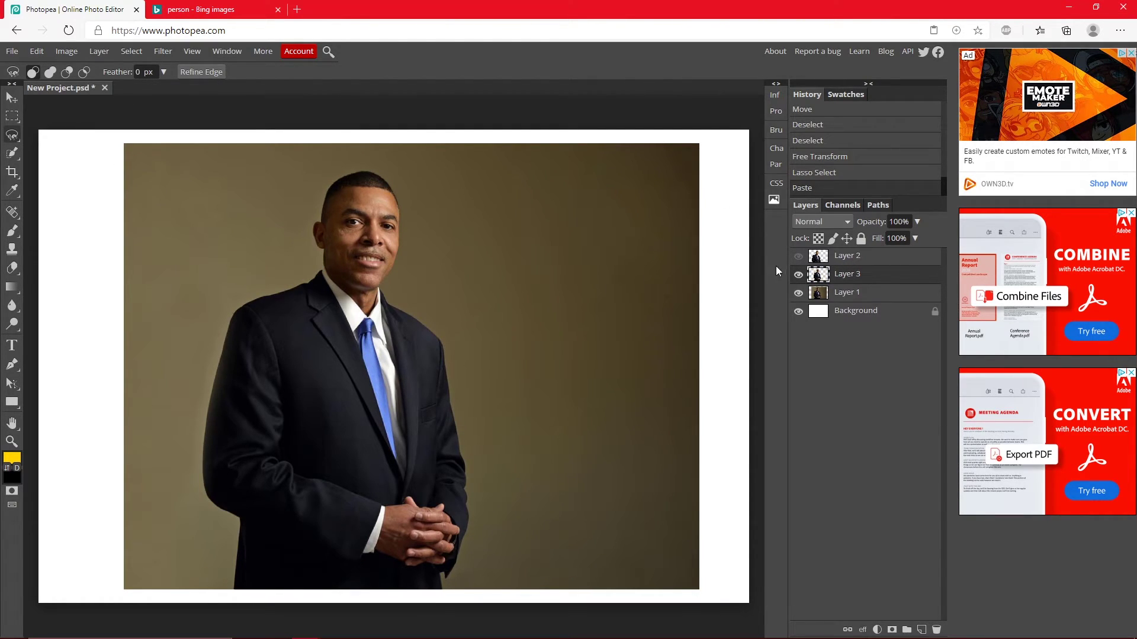
pyautogui.click(798, 293)
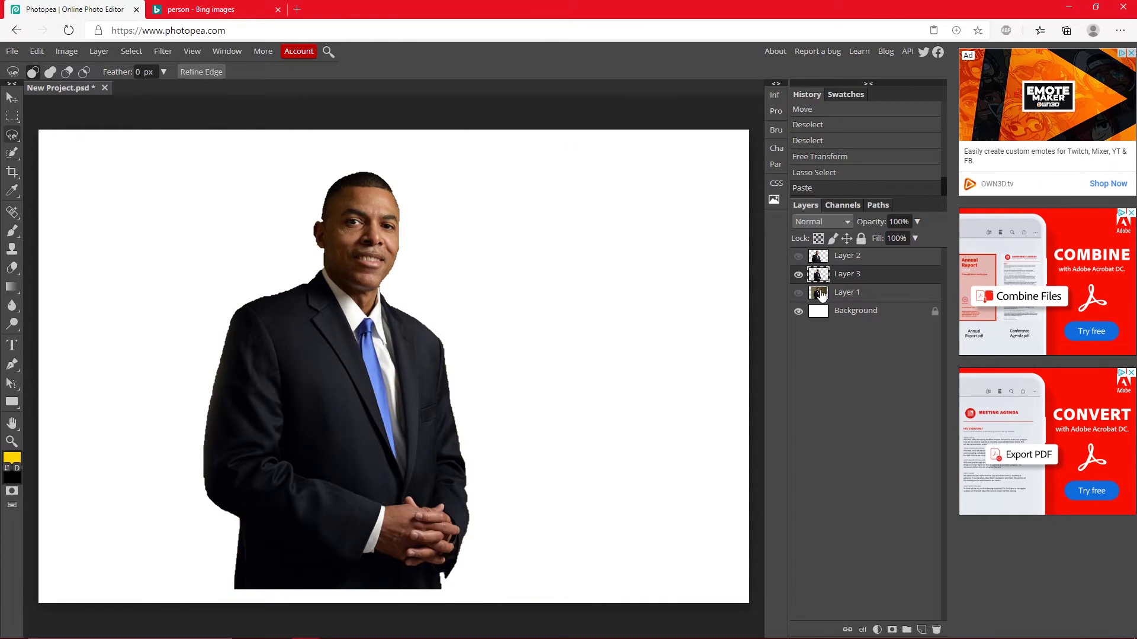
pyautogui.click(798, 292)
pyautogui.doubleClick(901, 278)
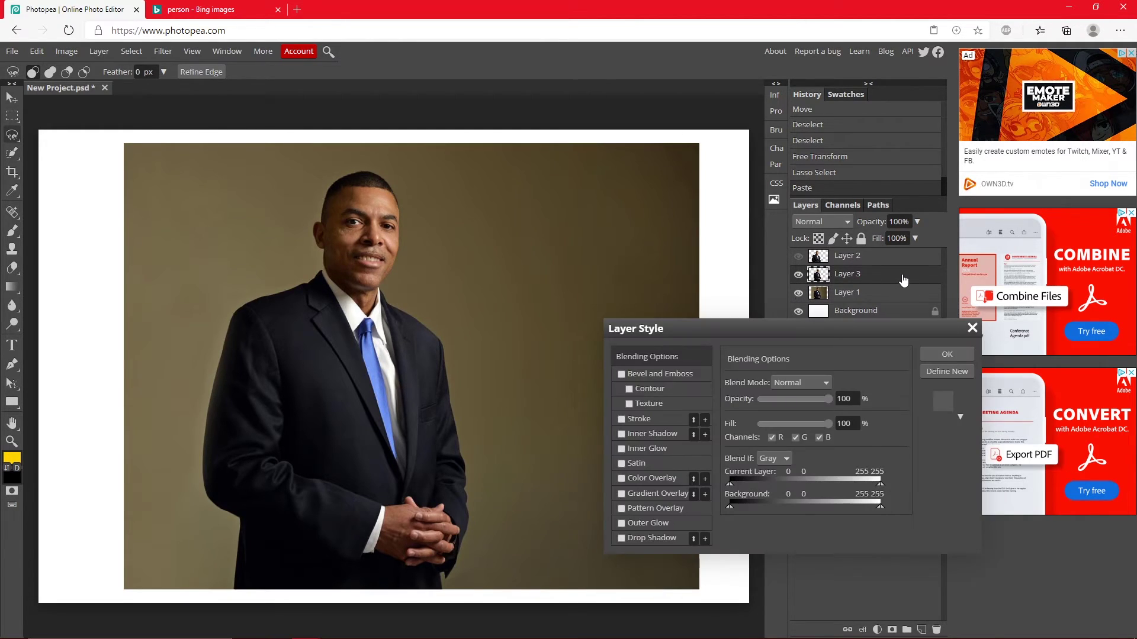
pyautogui.click(621, 419)
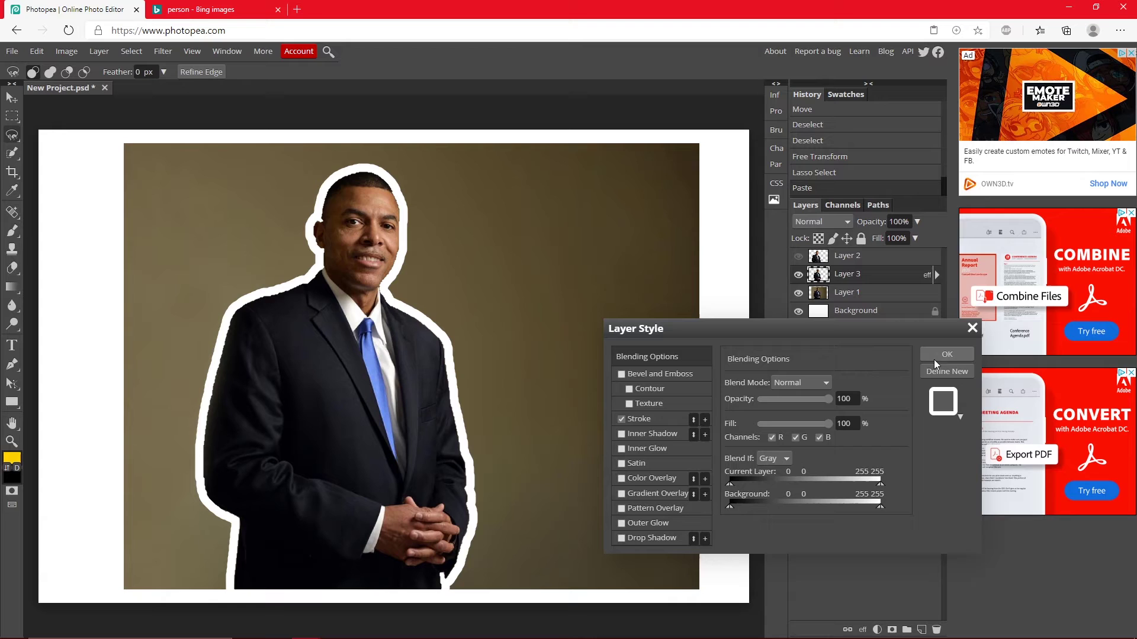
pyautogui.click(949, 356)
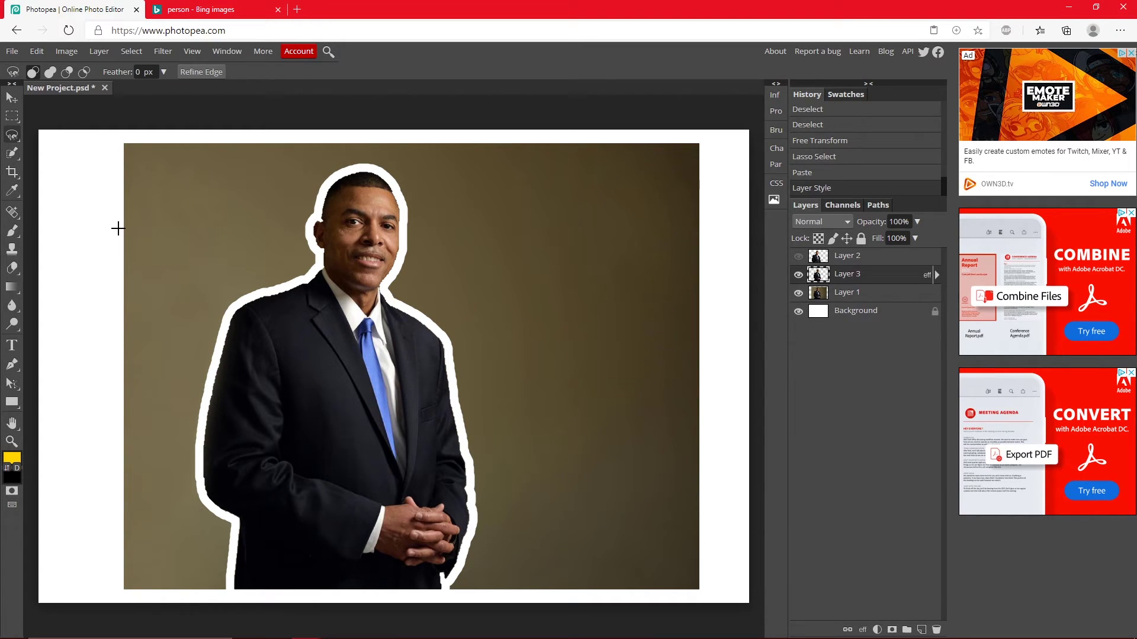
pyautogui.hotkey('ctrl', 'z')
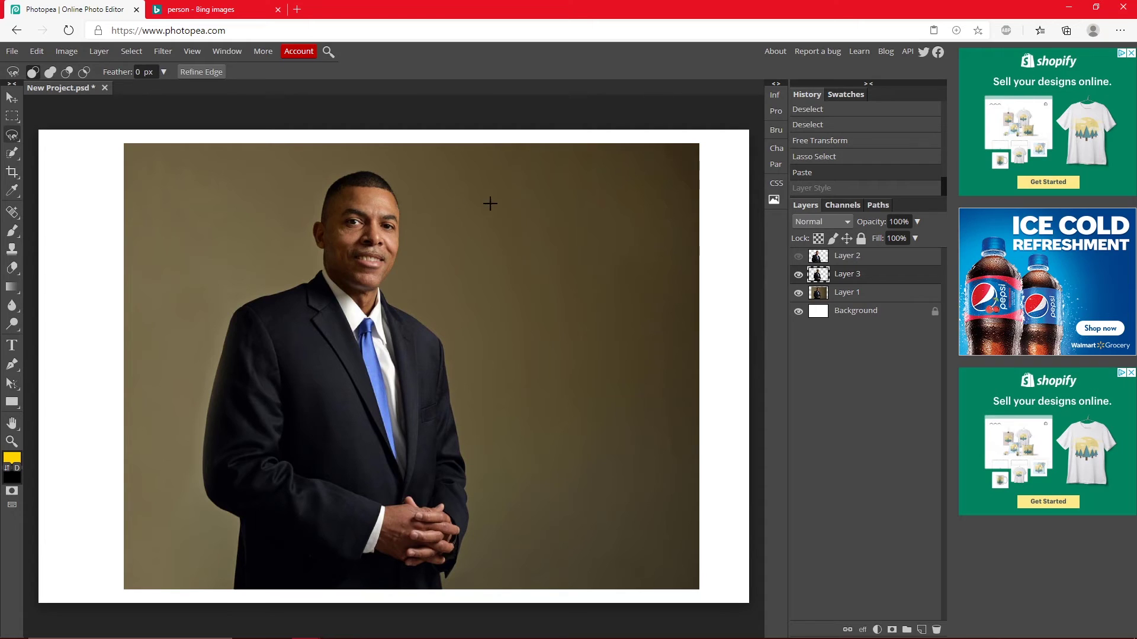
pyautogui.click(10, 144)
pyautogui.click(71, 137)
pyautogui.moveTo(231, 579); pyautogui.dragTo(235, 541)
pyautogui.moveTo(196, 478); pyautogui.dragTo(201, 425)
pyautogui.moveTo(216, 328)
pyautogui.mouseDown()
pyautogui.moveTo(364, 249)
pyautogui.moveTo(479, 322)
pyautogui.moveTo(502, 636)
pyautogui.moveTo(303, 542)
pyautogui.mouseUp()
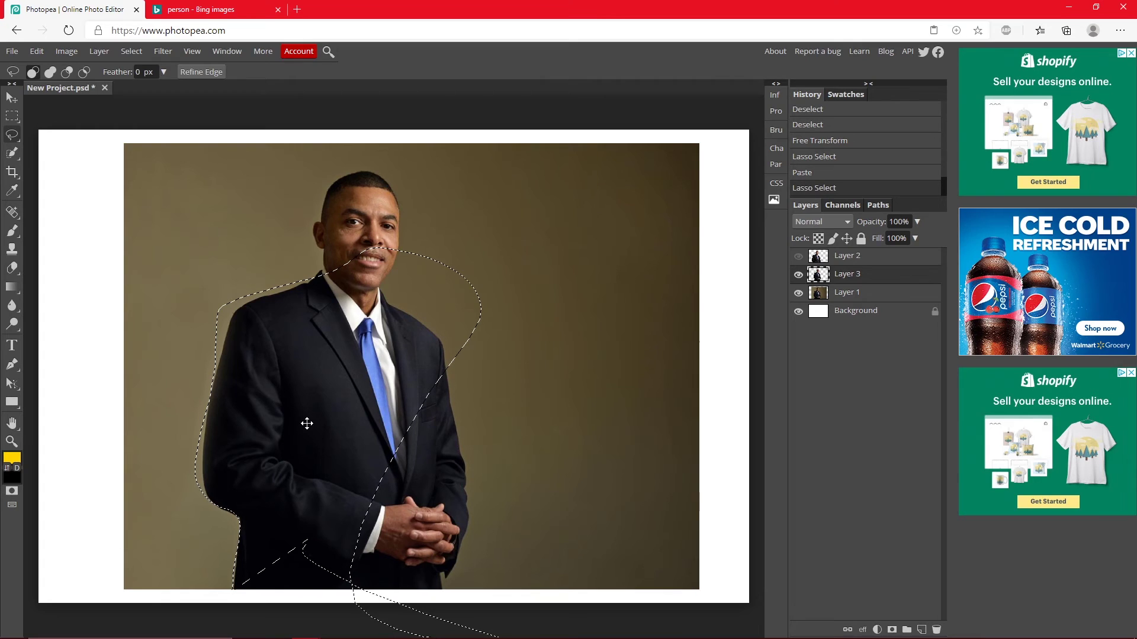
pyautogui.hotkey('ctrl', 'z')
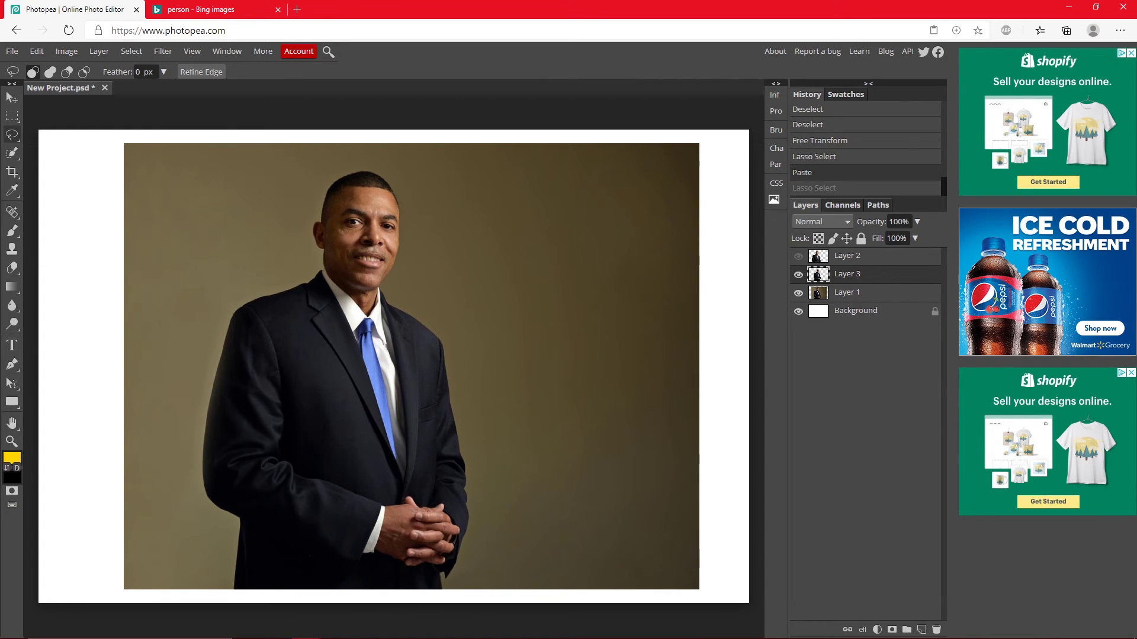